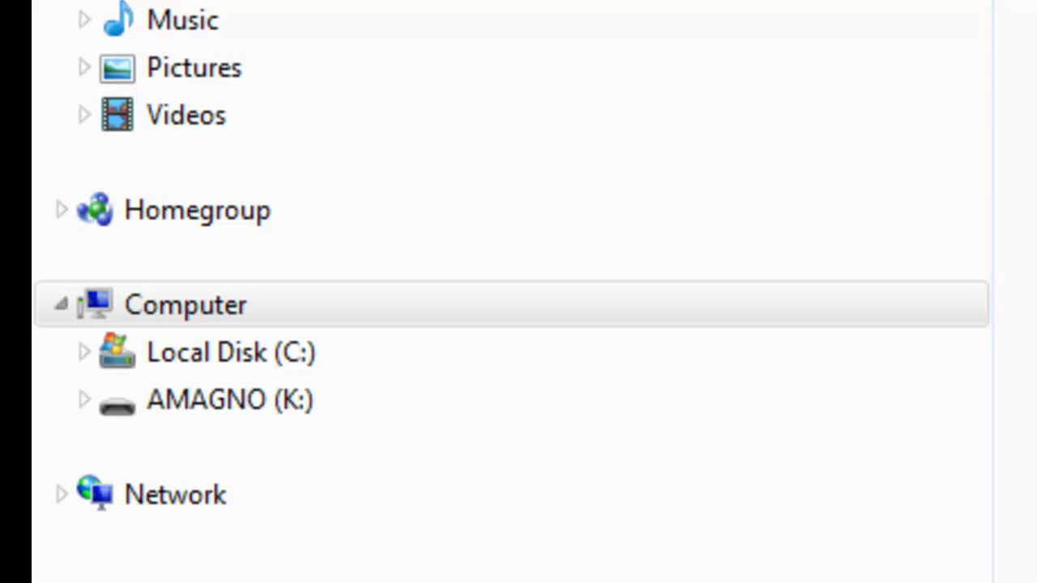
Display the contents of Computer as large icons.
{"action": "left_click", "coordinate": [1007, 45]}
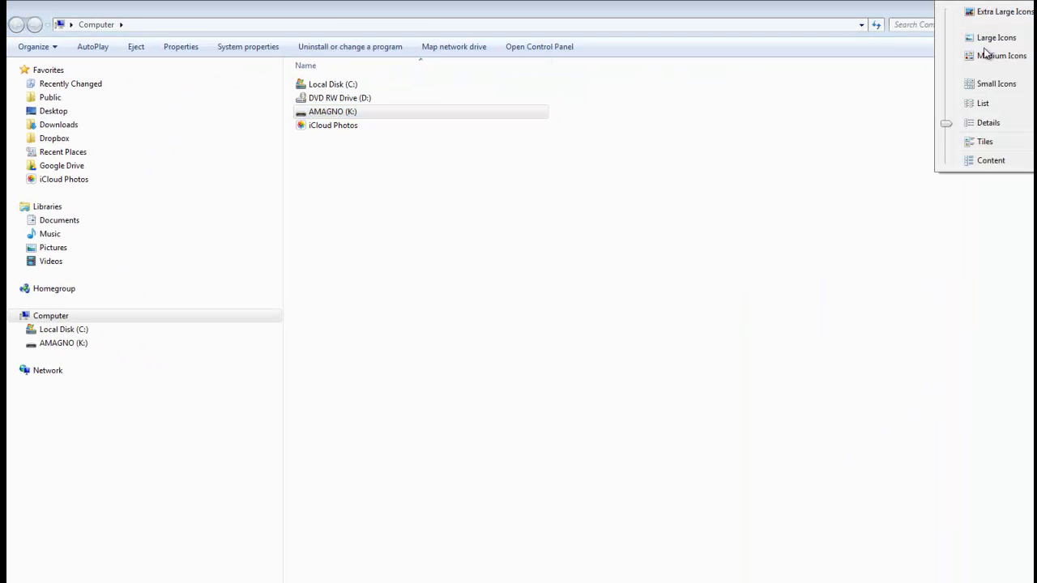
{"action": "left_click", "coordinate": [998, 41]}
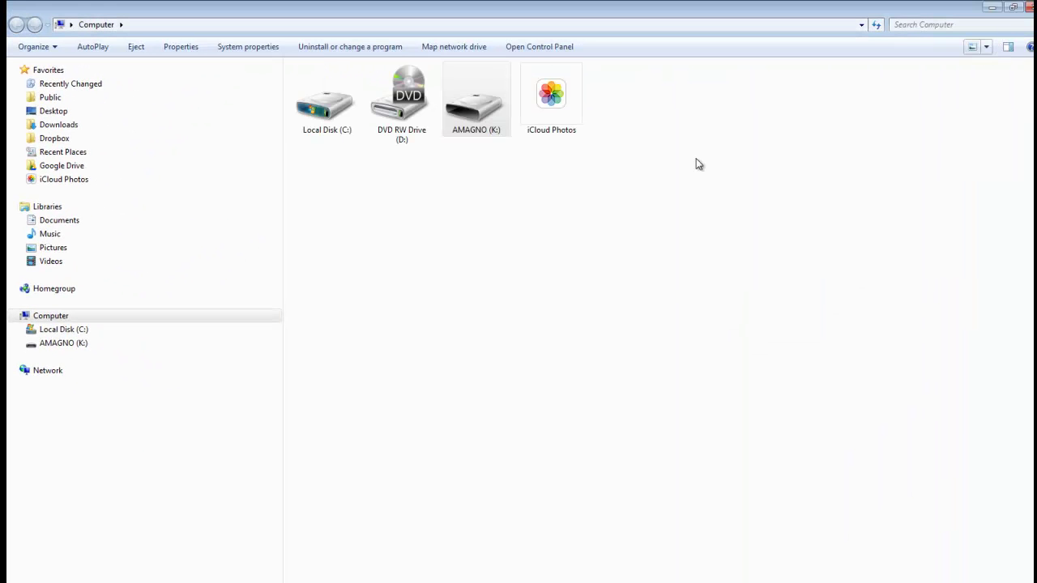
{"action": "left_click", "coordinate": [456, 156]}
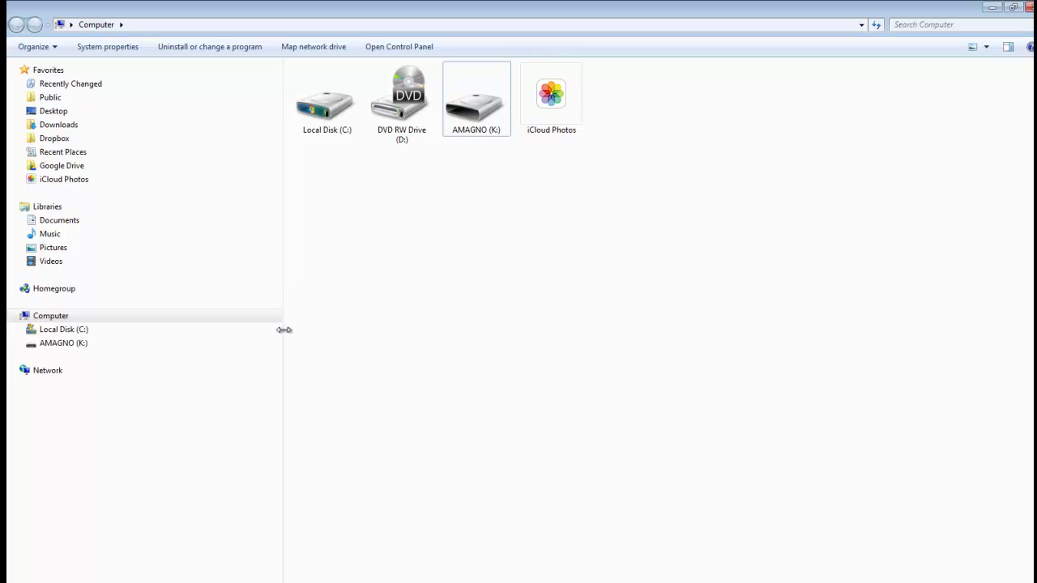
{"action": "left_click", "coordinate": [54, 317]}
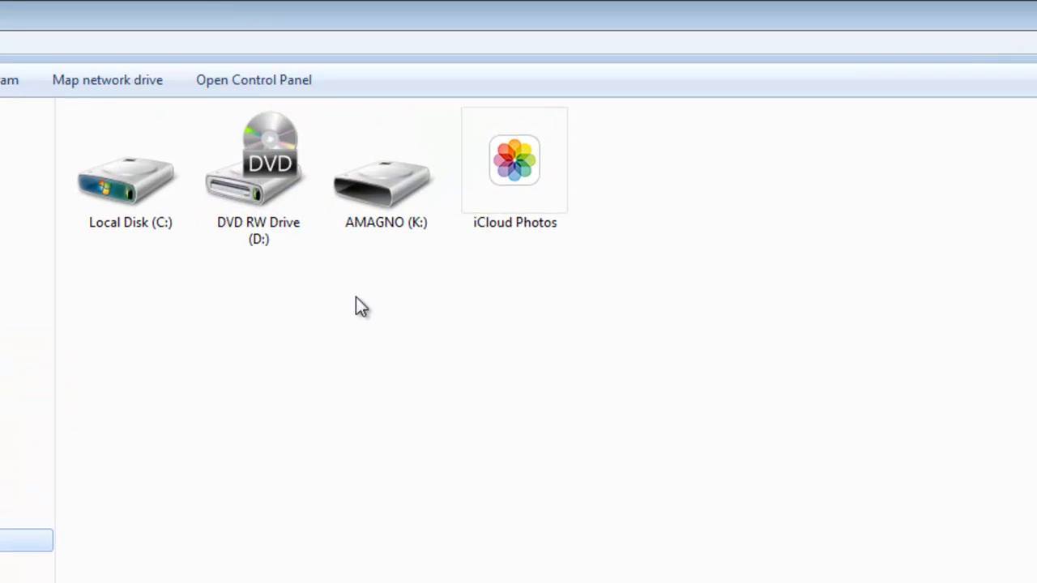
Rename the removable K: drive with its owner's first name in capital letters.
{"action": "mouse_move", "coordinate": [373, 234]}
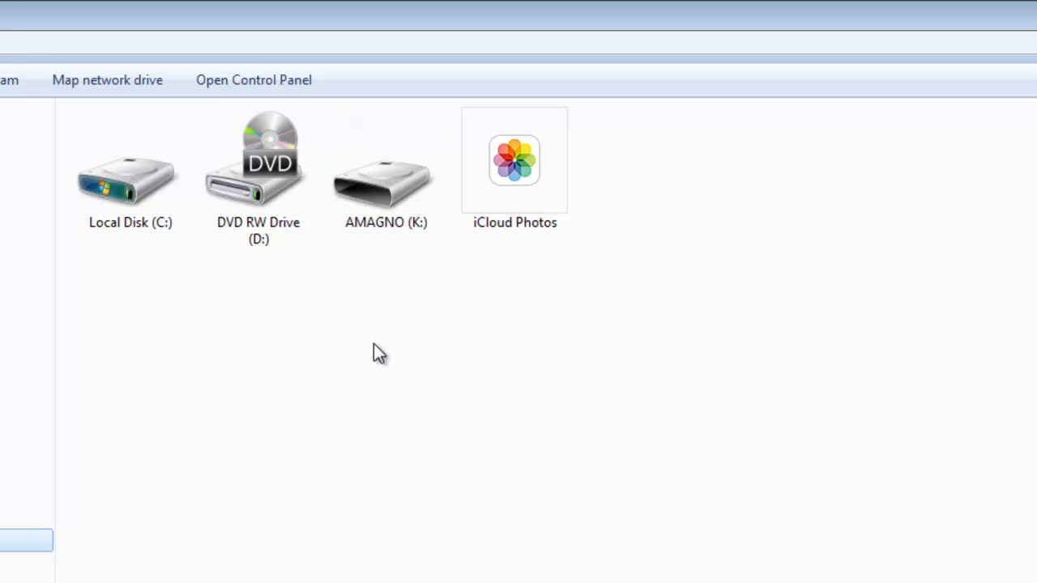
{"action": "mouse_move", "coordinate": [380, 185]}
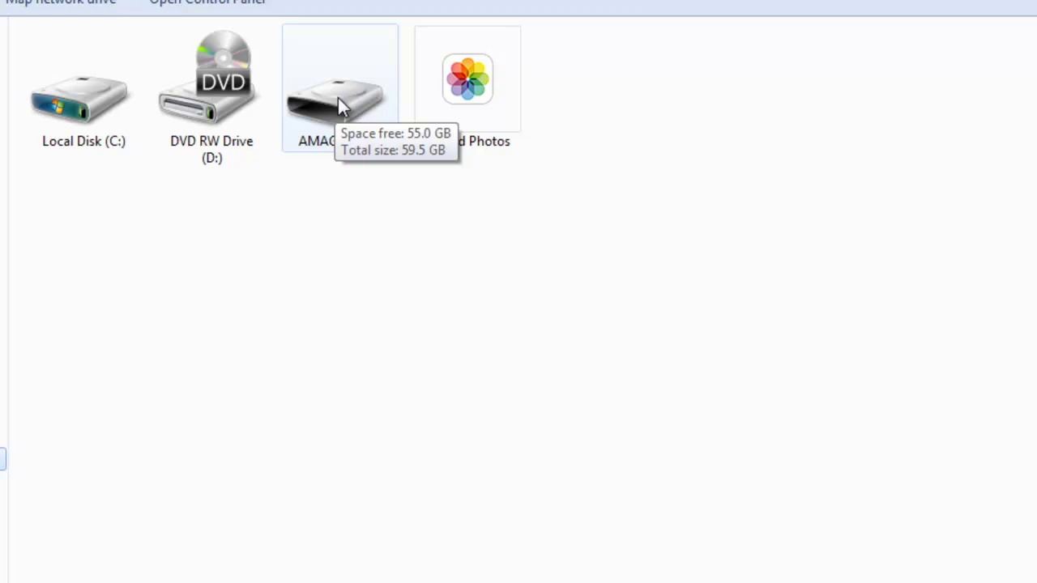
{"action": "left_click", "coordinate": [338, 98]}
{"action": "right_click", "coordinate": [338, 97]}
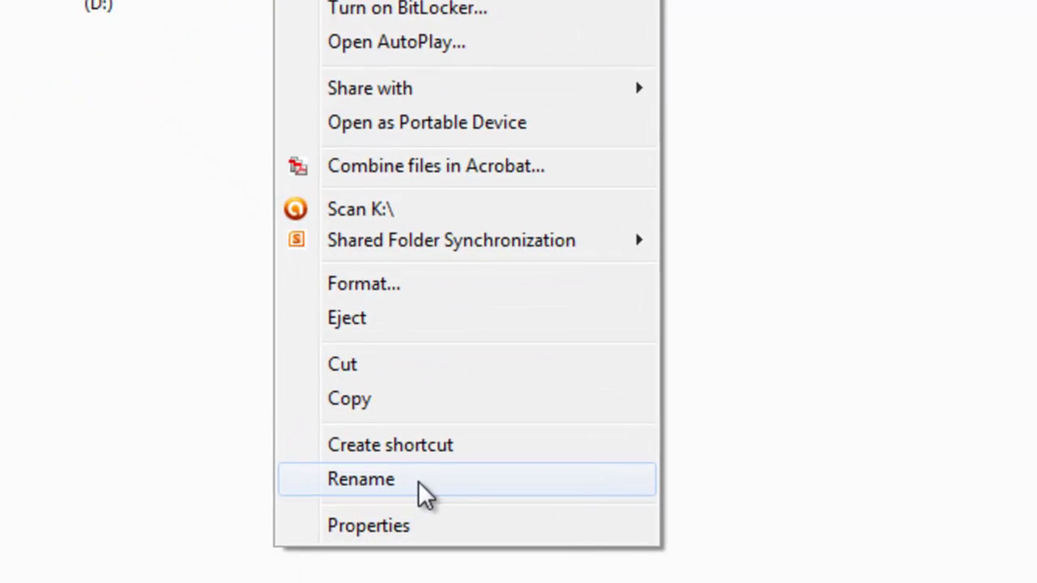
{"action": "left_click", "coordinate": [419, 482]}
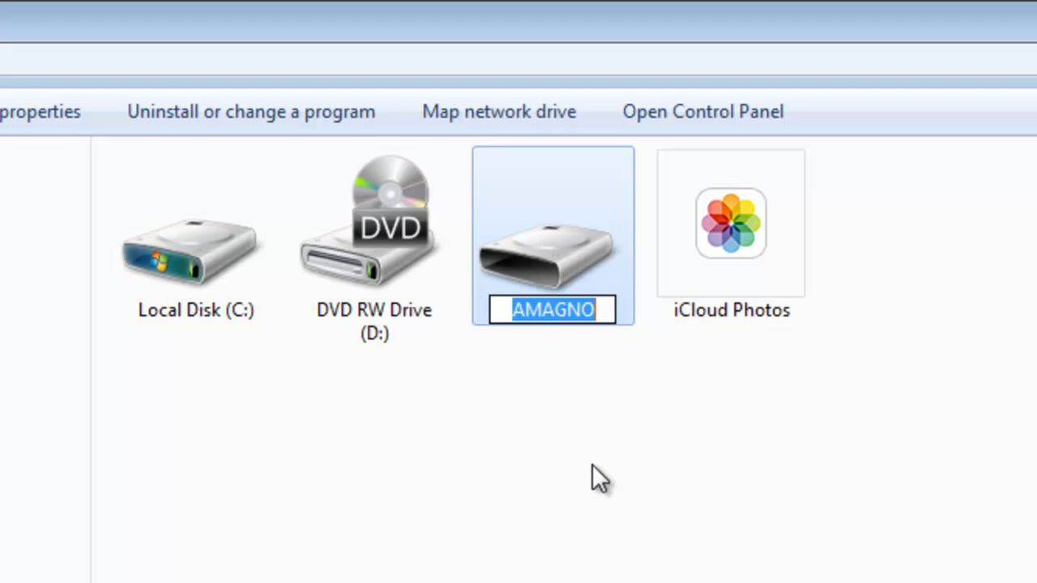
{"action": "type", "text": "ANTHONY"}
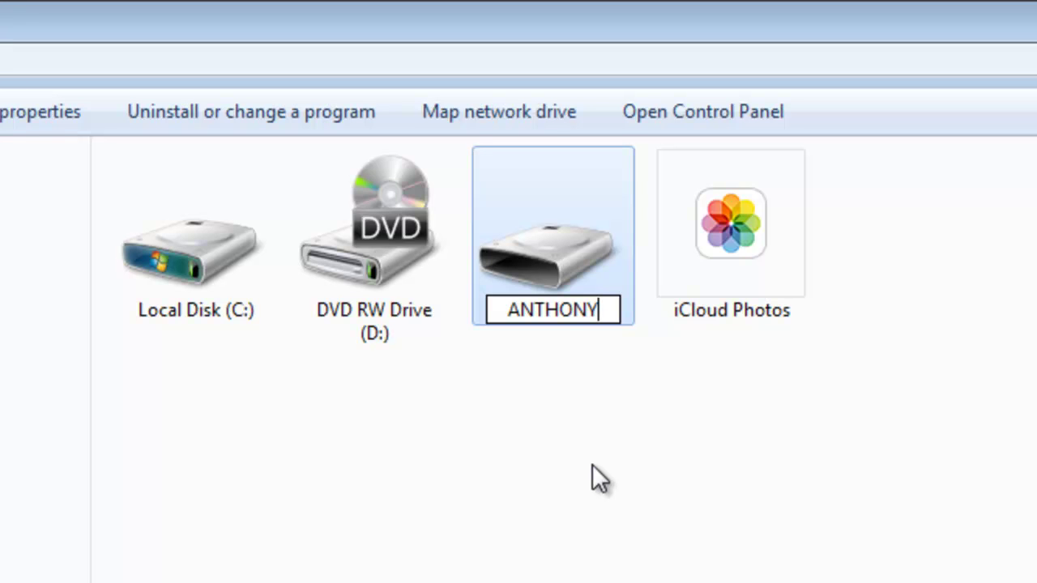
{"action": "key", "text": "Return"}
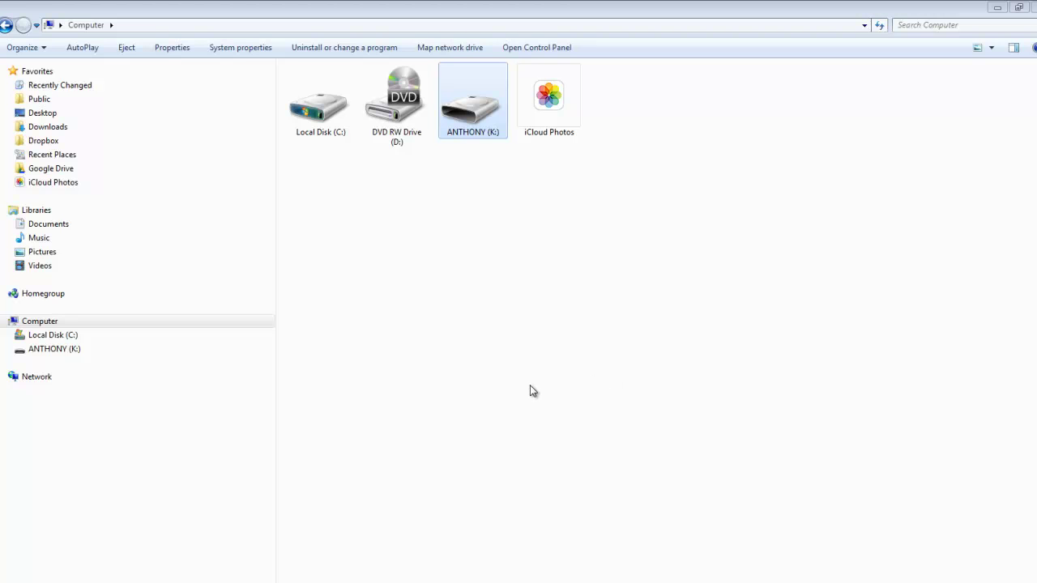
Open the K: drive and examine the icons that identify the file types of its documents.
{"action": "left_click", "coordinate": [42, 353]}
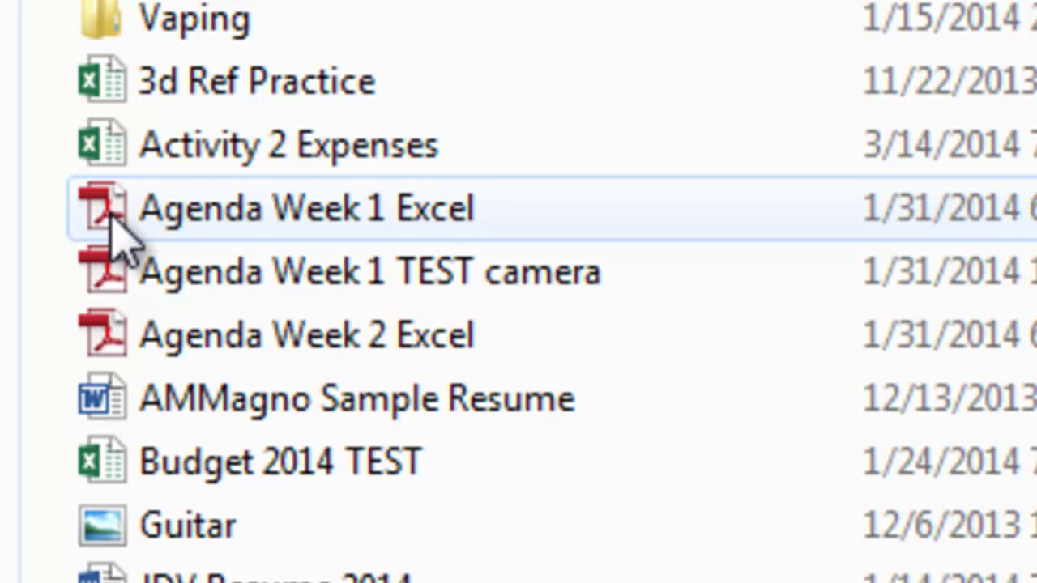
{"action": "mouse_move", "coordinate": [113, 228]}
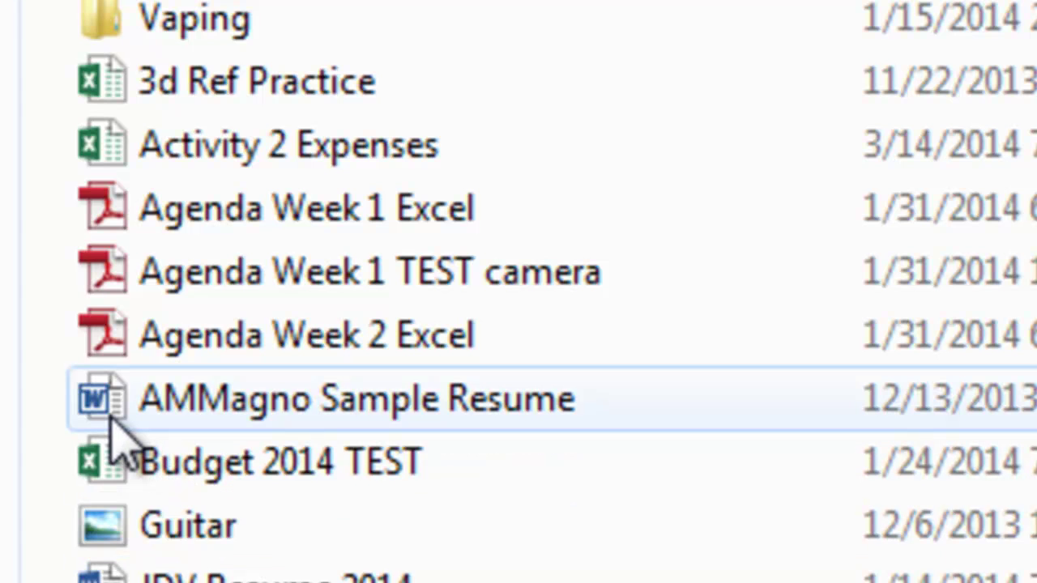
{"action": "mouse_move", "coordinate": [112, 422]}
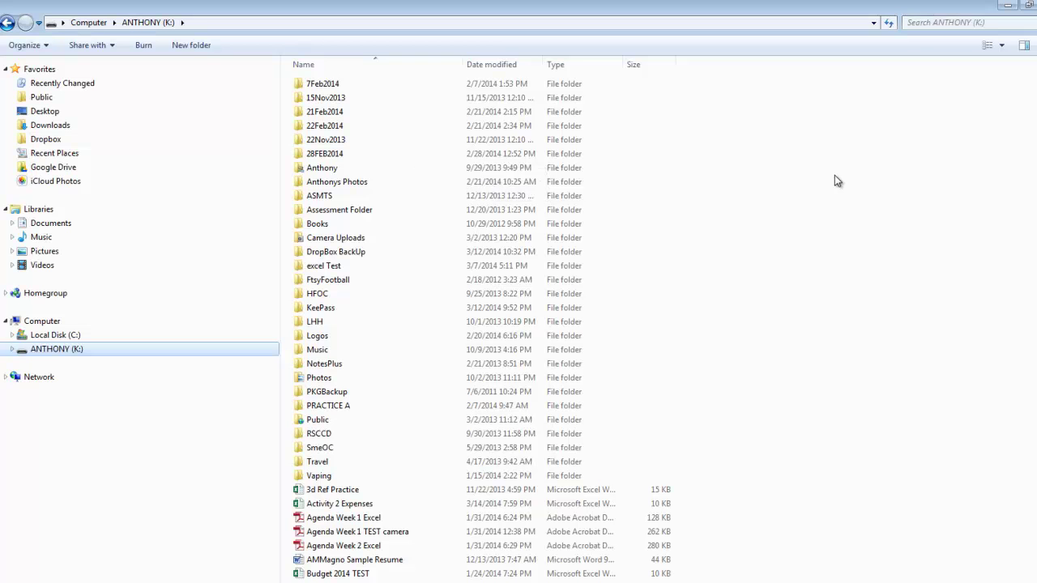
Create a new folder in the root of the K: drive and show the drive's contents as large icons.
{"action": "right_click", "coordinate": [834, 175]}
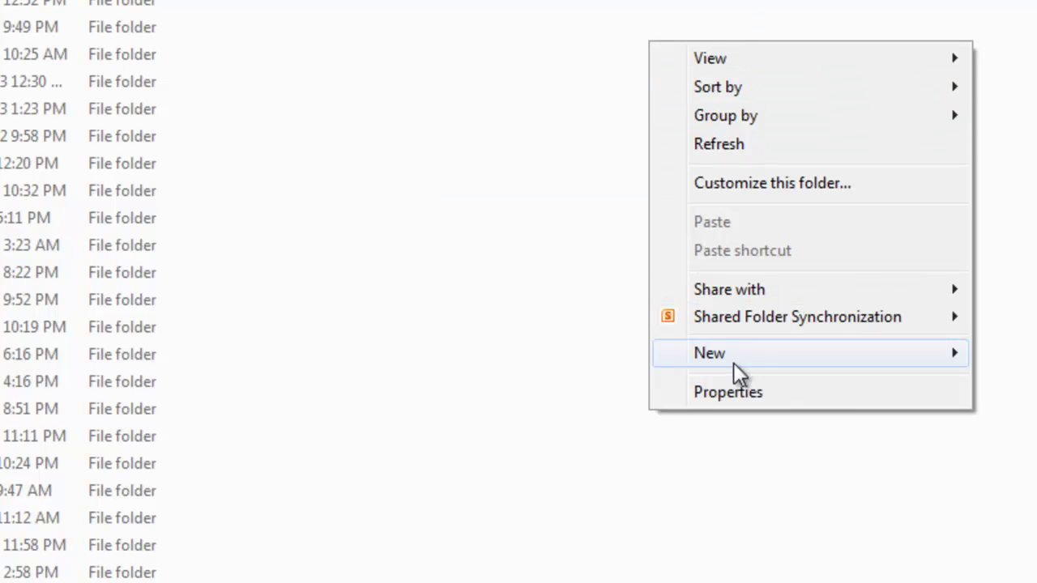
{"action": "mouse_move", "coordinate": [727, 353]}
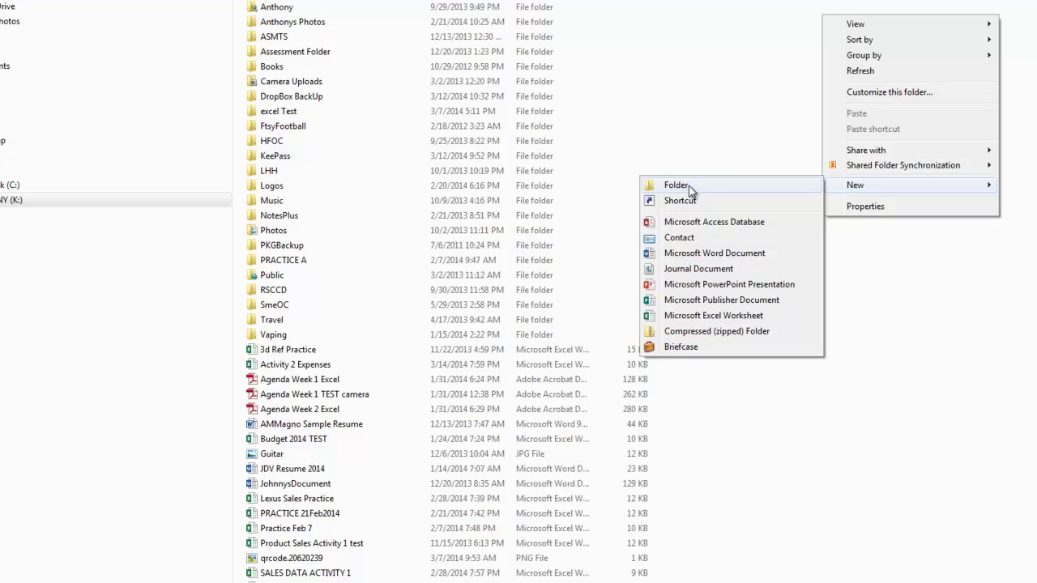
{"action": "left_click", "coordinate": [690, 188]}
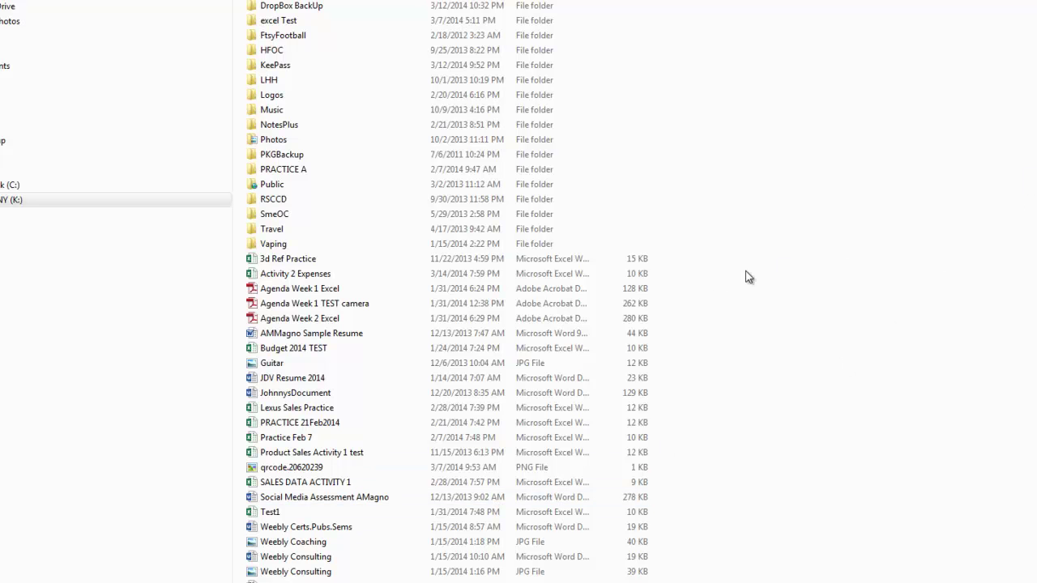
{"action": "left_click", "coordinate": [967, 1]}
{"action": "left_click", "coordinate": [1001, 1]}
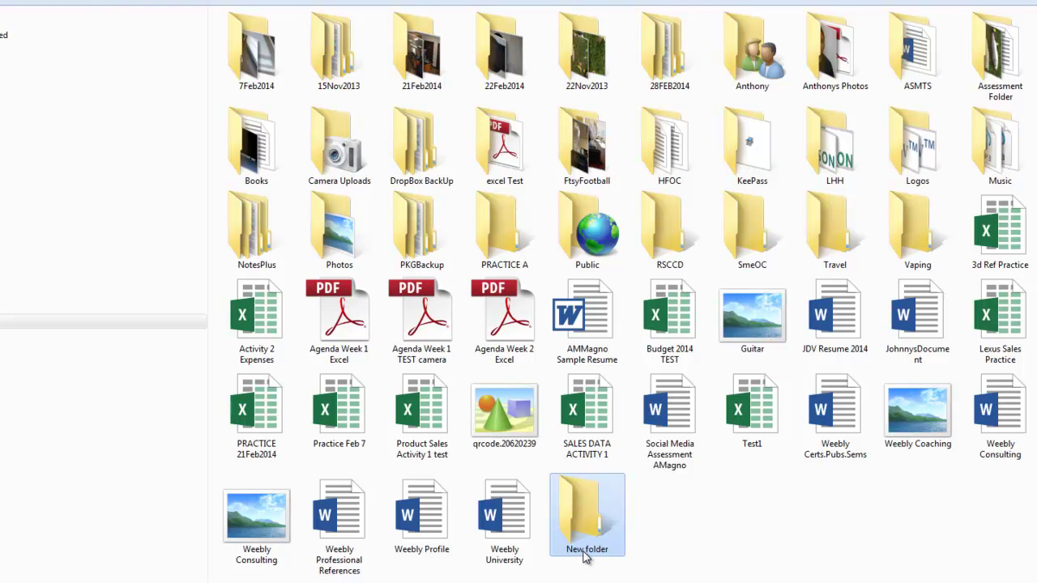
Rename the new folder as TEST.
{"action": "left_click", "coordinate": [586, 549]}
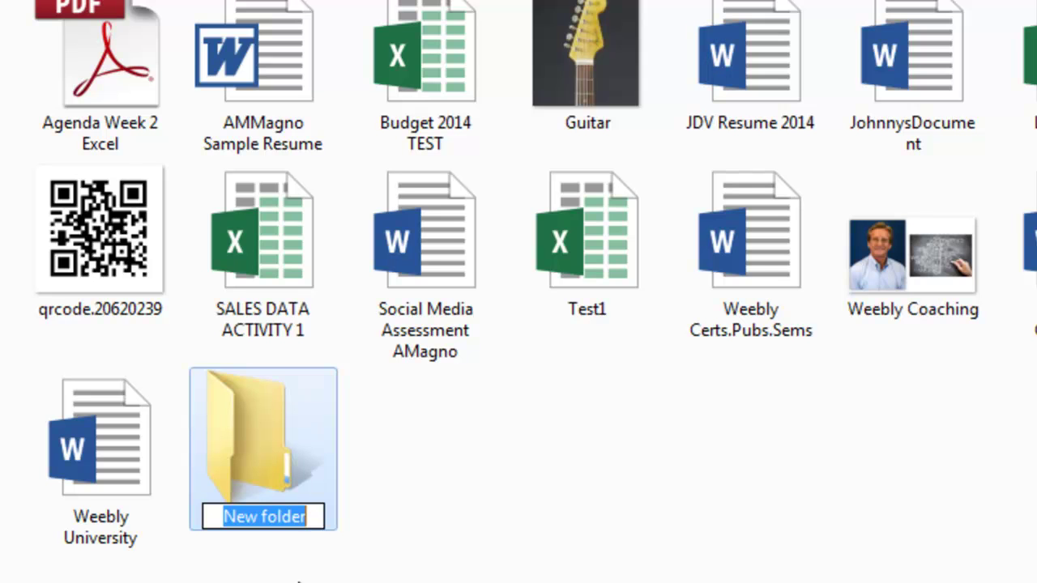
{"action": "type", "text": "TEST"}
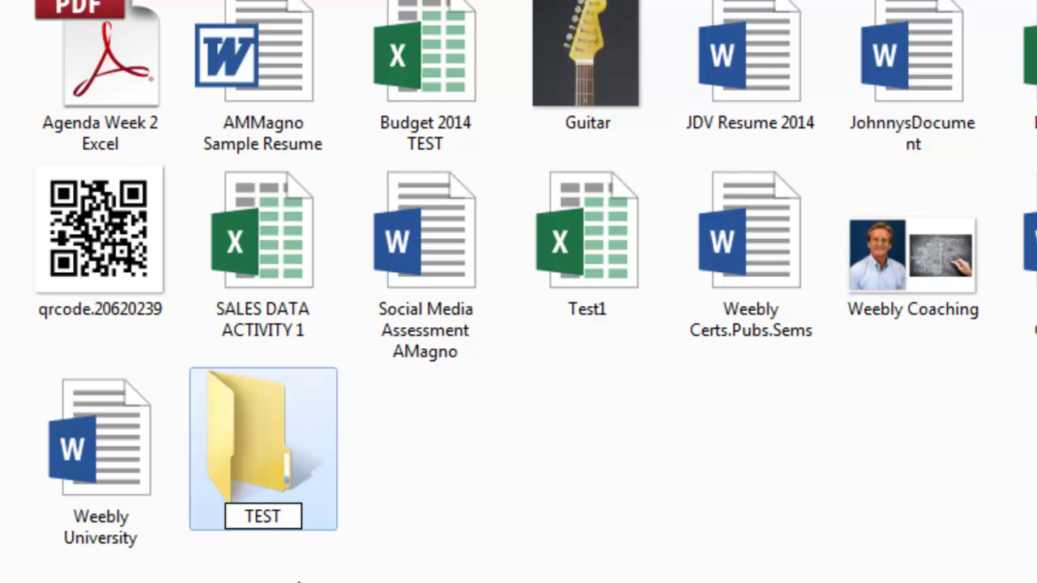
{"action": "key", "text": "Return"}
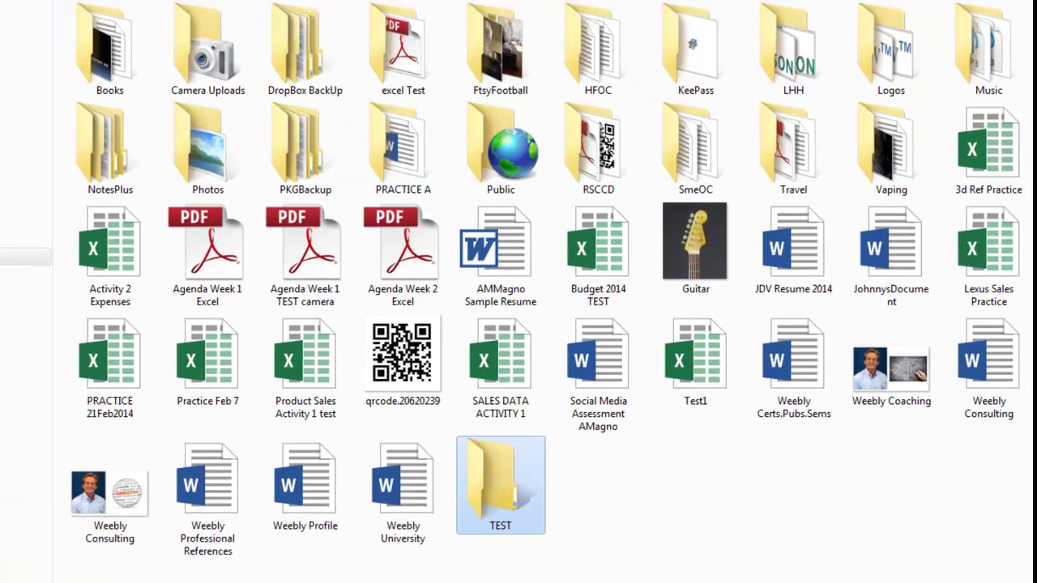
{"action": "left_click", "coordinate": [879, 34]}
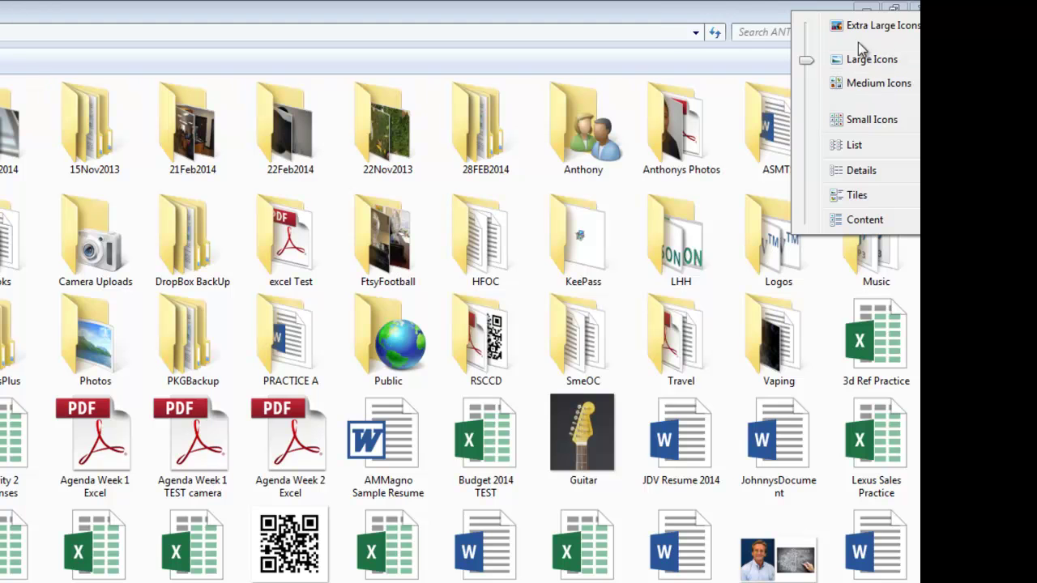
{"action": "left_click", "coordinate": [761, 71]}
{"action": "left_click", "coordinate": [860, 61]}
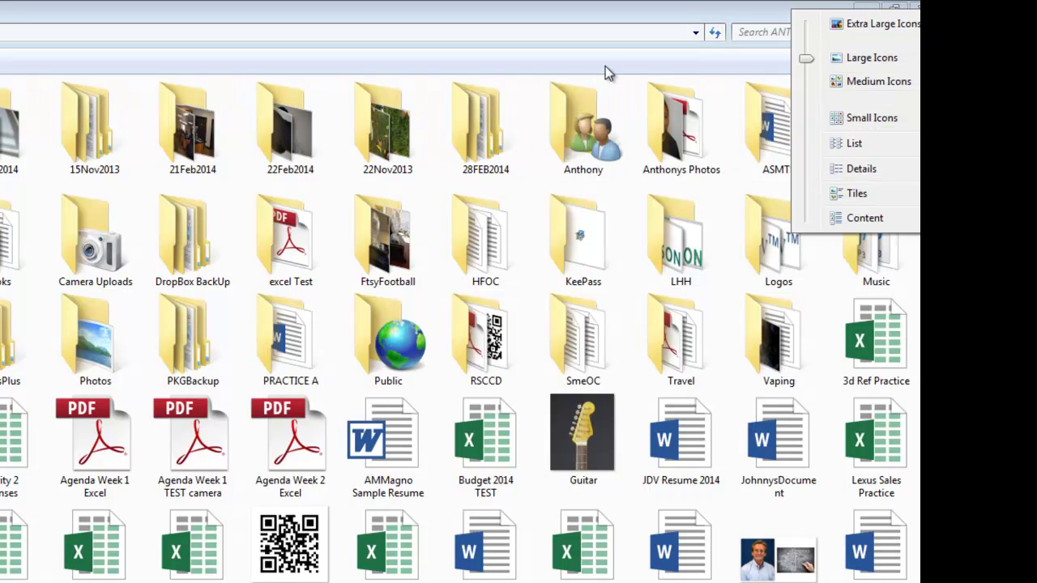
{"action": "left_click", "coordinate": [729, 70]}
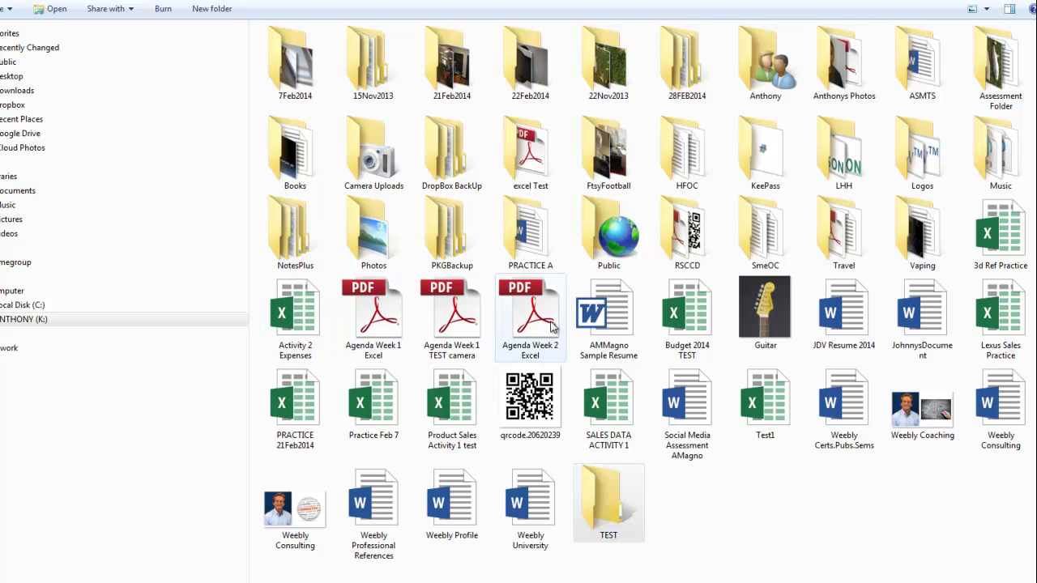
Select the consecutive files from Activity 2 Expenses through Agenda Week 2 Excel, and the longer range from Activity 2 Expenses through Guitar.
{"action": "left_click", "coordinate": [304, 323]}
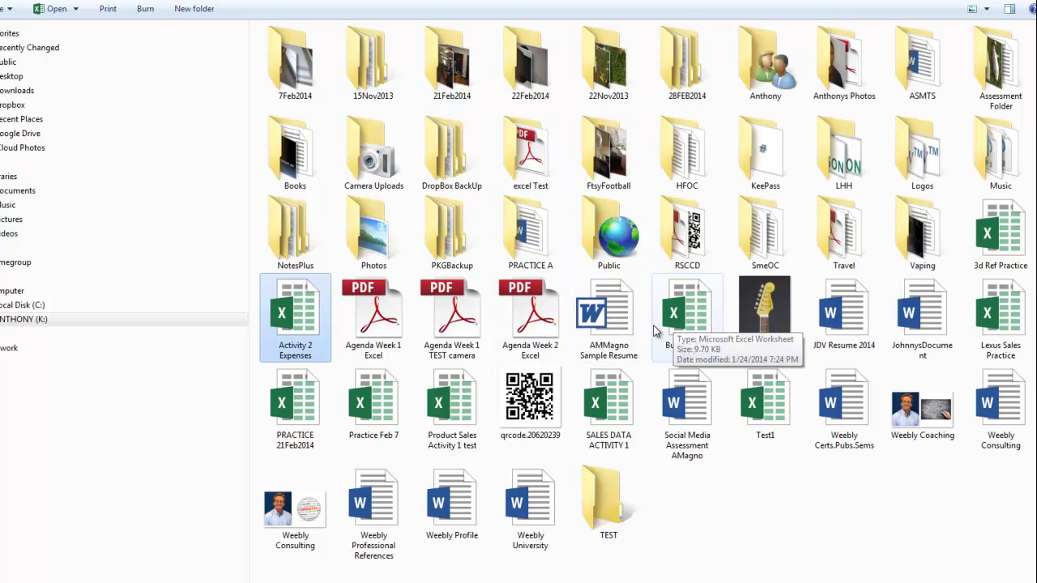
{"action": "left_click", "coordinate": [551, 335], "text": "shift"}
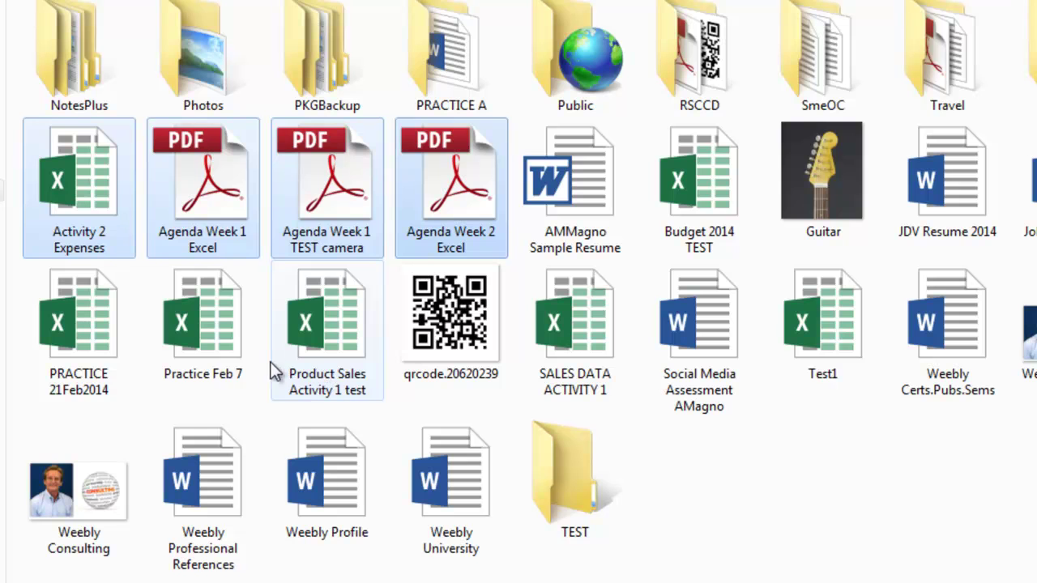
{"action": "left_click", "coordinate": [82, 344]}
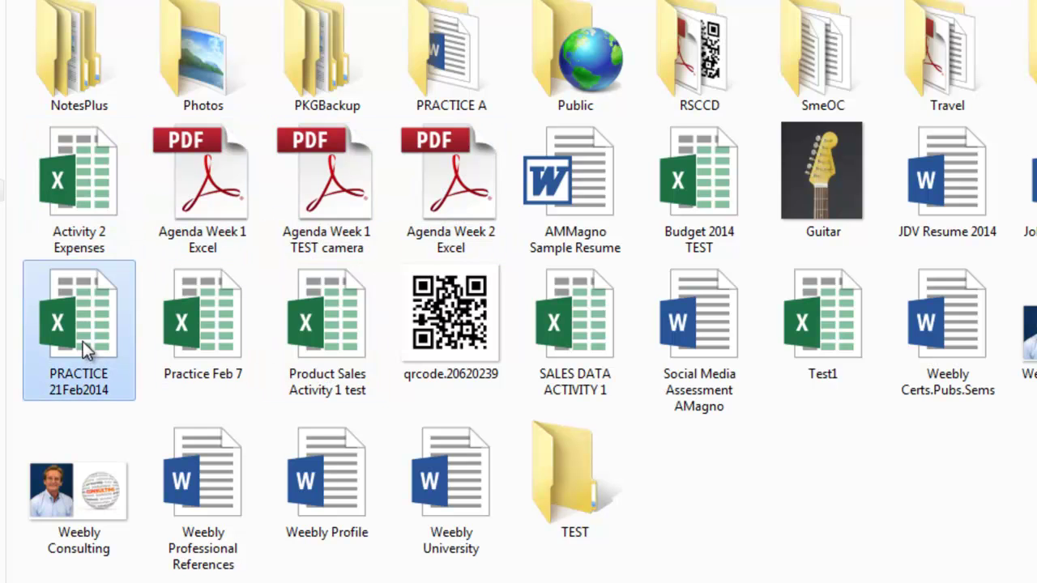
{"action": "left_click", "coordinate": [73, 180]}
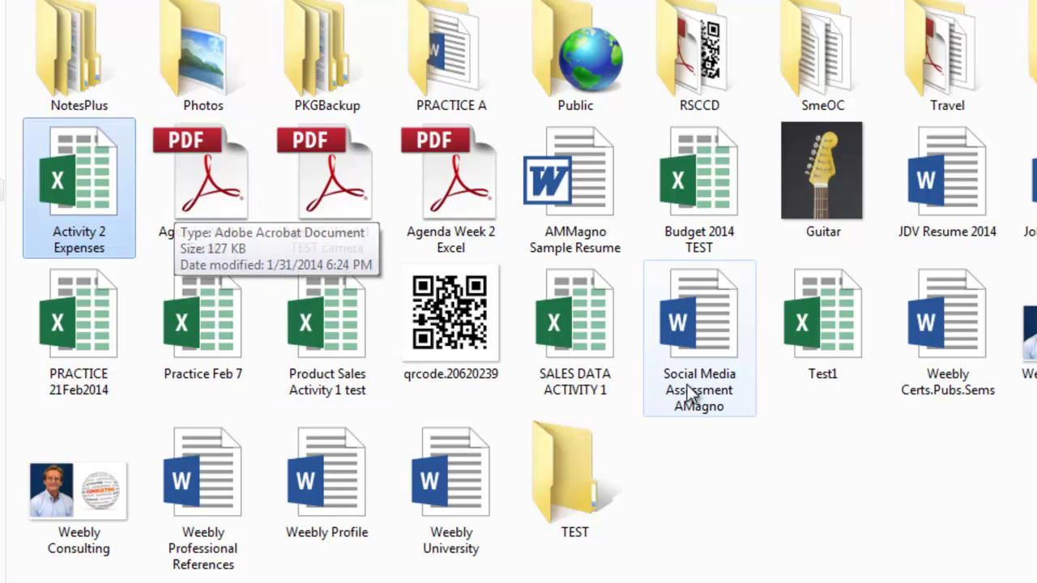
{"action": "left_click", "coordinate": [826, 172], "text": "shift"}
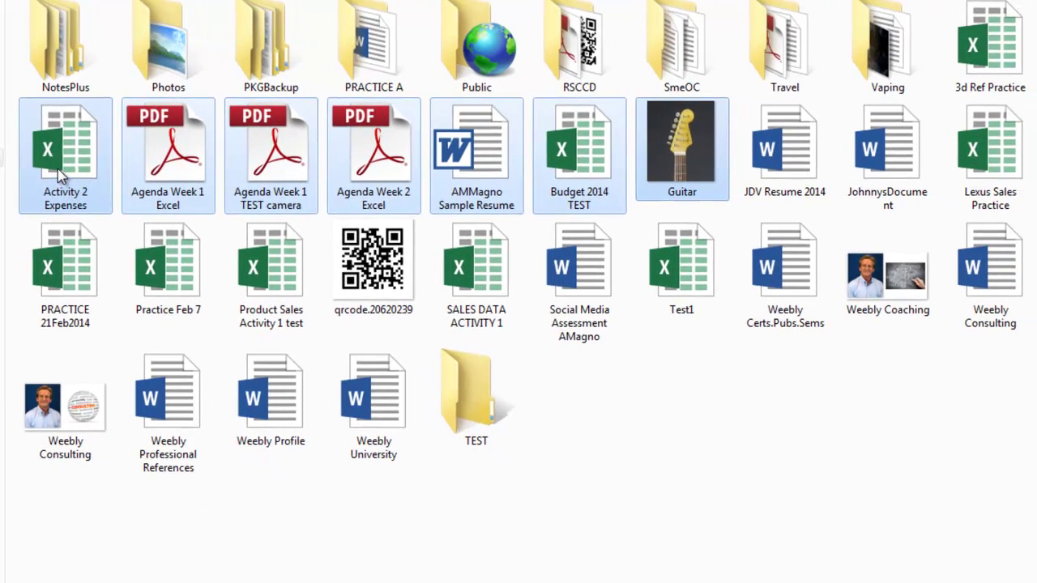
Select four non-adjacent files together: Activity 2 Expenses, Agenda Week 2 Excel, Guitar, and the Word document just before Lexus Sales Practice.
{"action": "left_click", "coordinate": [67, 196]}
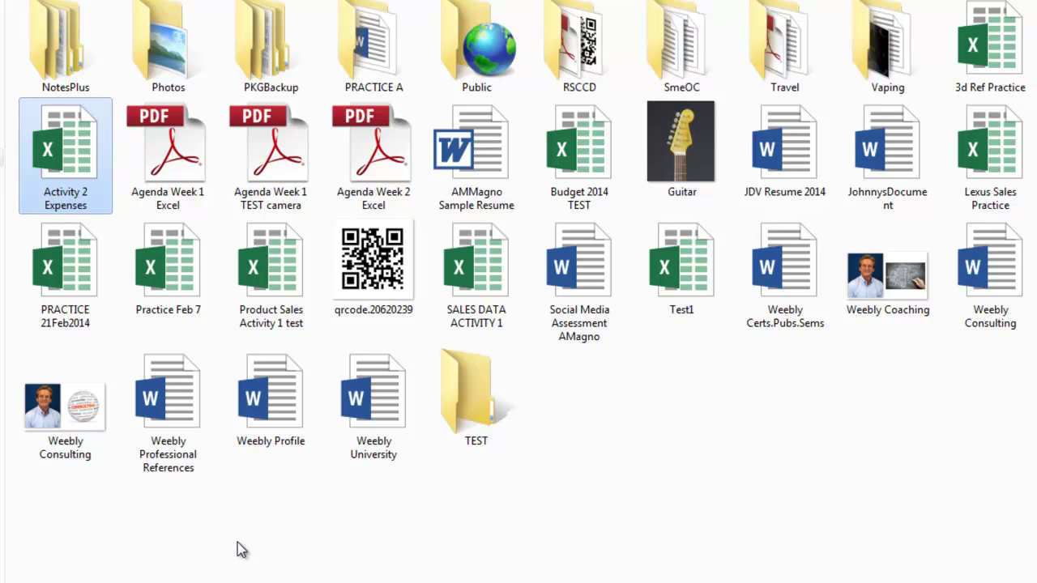
{"action": "left_click", "coordinate": [375, 154], "text": "ctrl"}
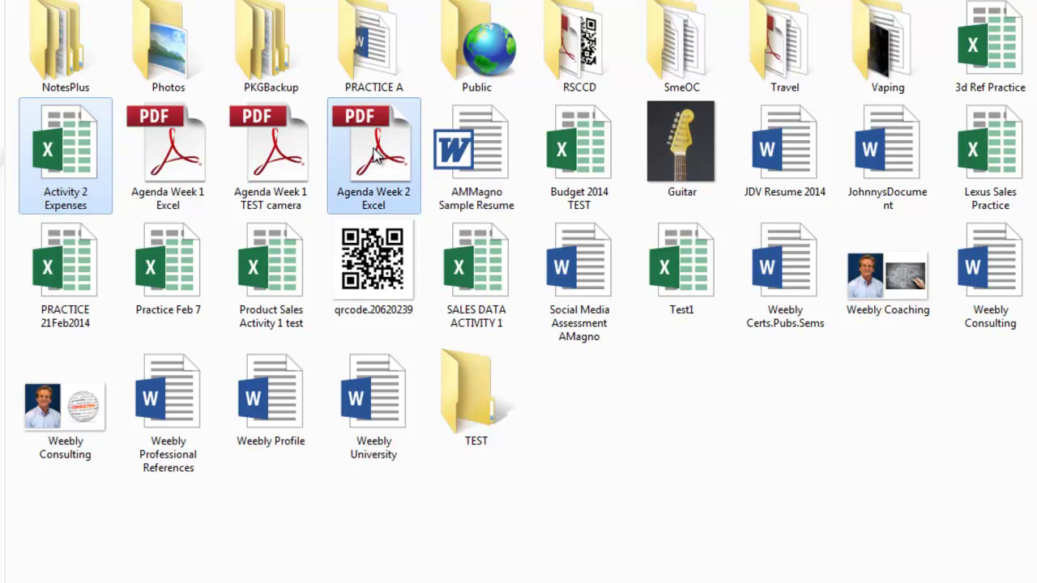
{"action": "left_click", "coordinate": [685, 178], "text": "ctrl"}
{"action": "left_click", "coordinate": [912, 174], "text": "ctrl"}
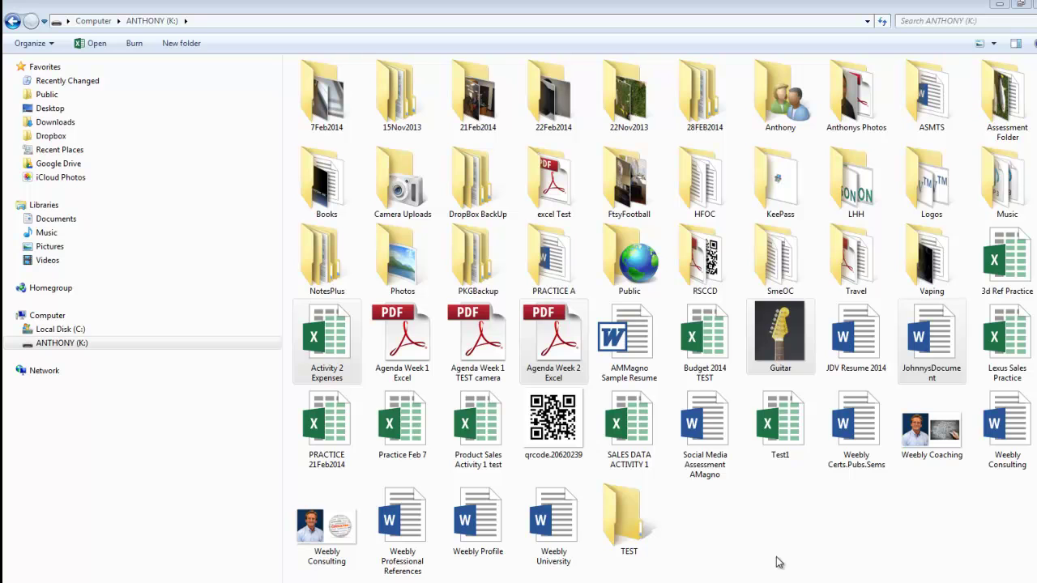
Open the TEST folder on the K: drive.
{"action": "left_click", "coordinate": [609, 507]}
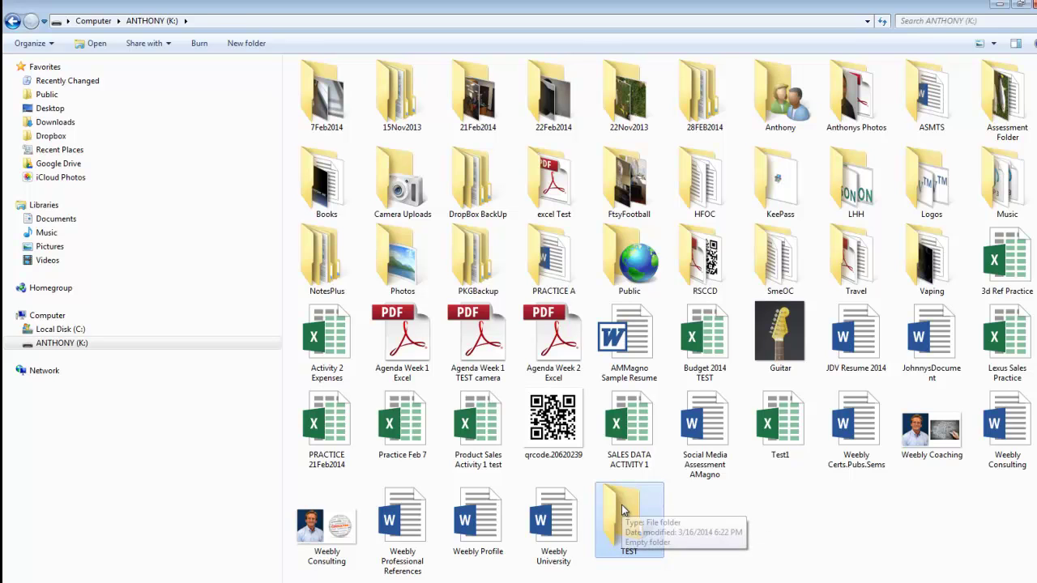
{"action": "double_click", "coordinate": [621, 505]}
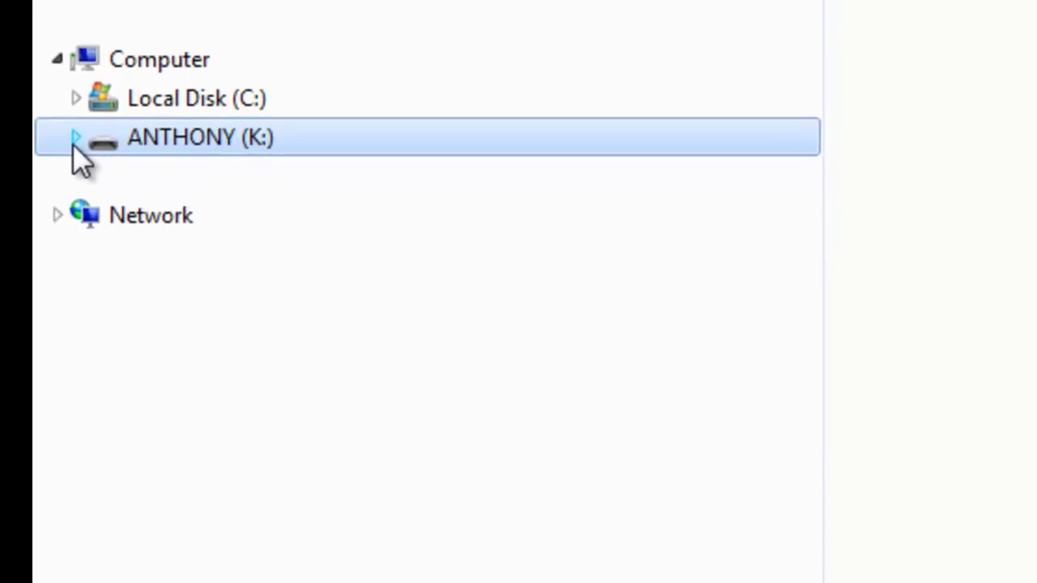
Return to the K: drive and expand it in the folder tree to list its subfolders.
{"action": "left_click", "coordinate": [89, 438]}
{"action": "left_click", "coordinate": [74, 112]}
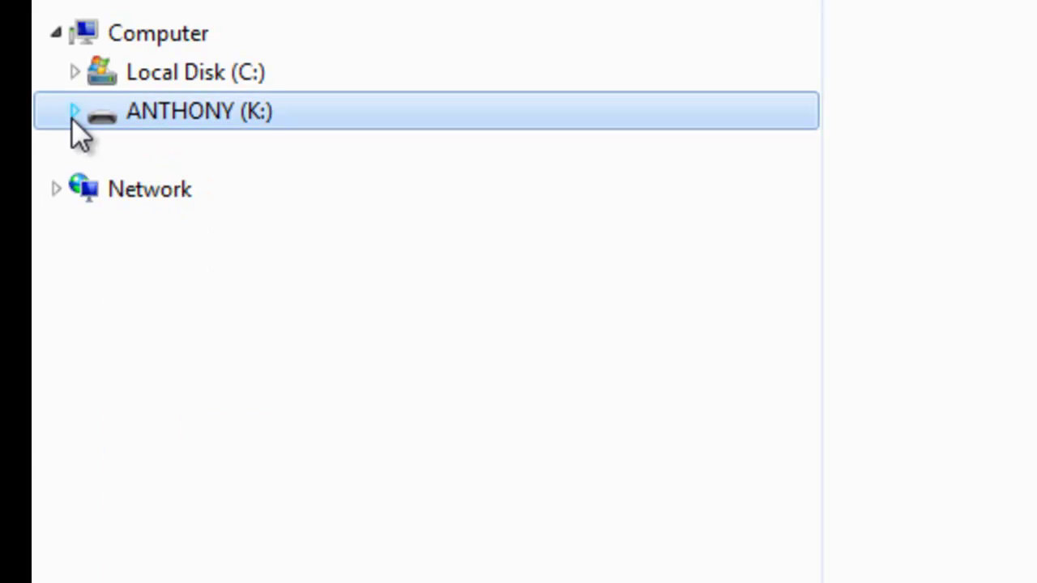
{"action": "left_click", "coordinate": [73, 114]}
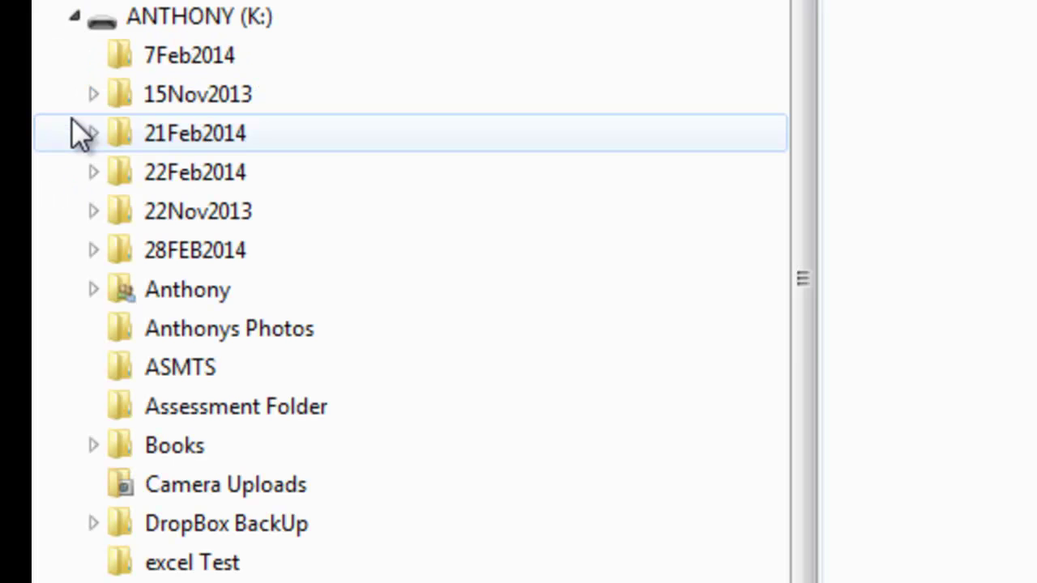
Browse the TEST folder and the owner's photos folder from the K: drive's folder tree, and return to the K: drive.
{"action": "scroll", "coordinate": [77, 122], "scroll_direction": "down", "scroll_amount": 1}
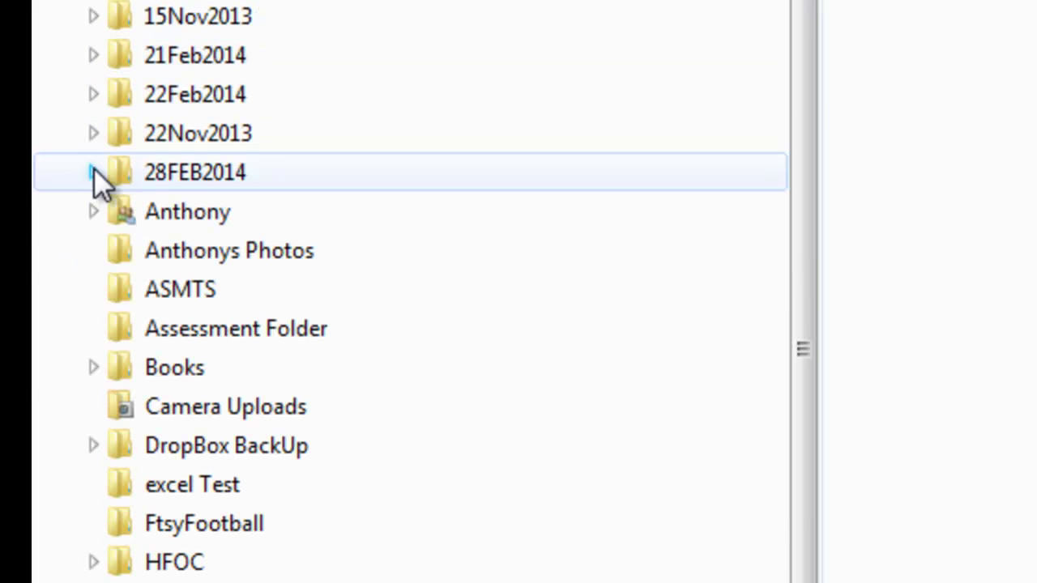
{"action": "left_click", "coordinate": [111, 542]}
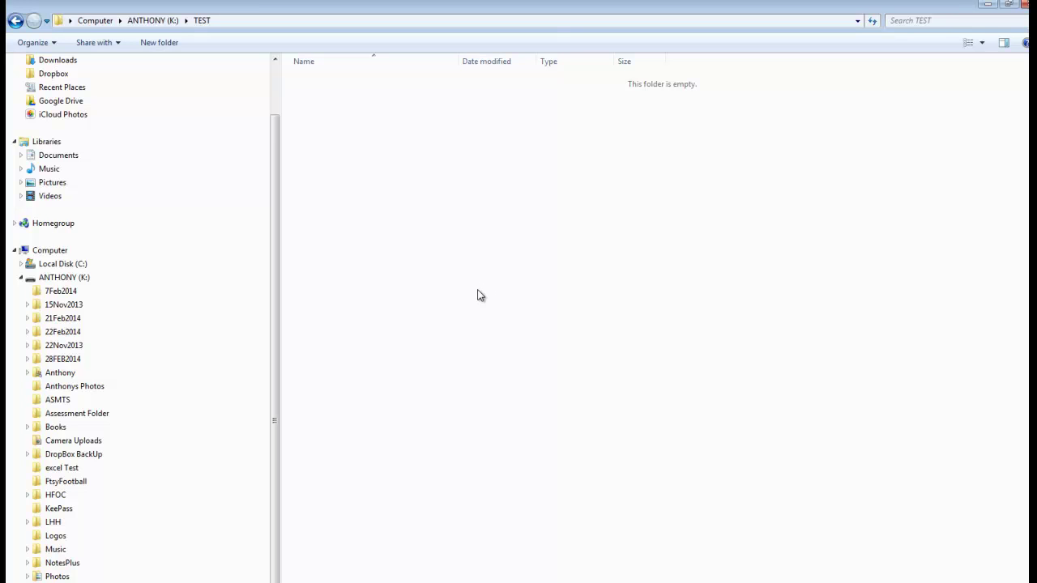
{"action": "left_click", "coordinate": [66, 392]}
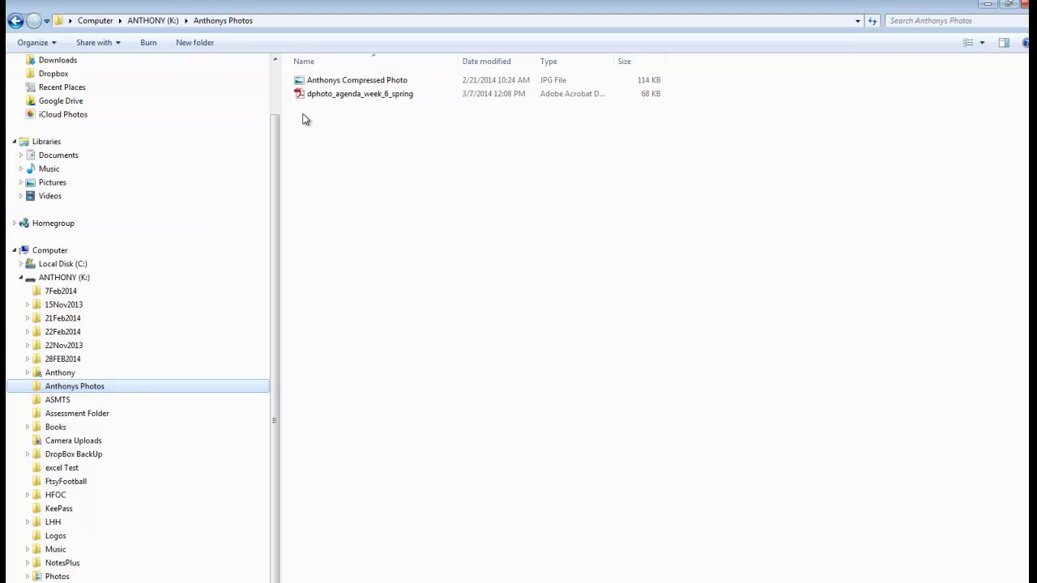
{"action": "left_click", "coordinate": [65, 278]}
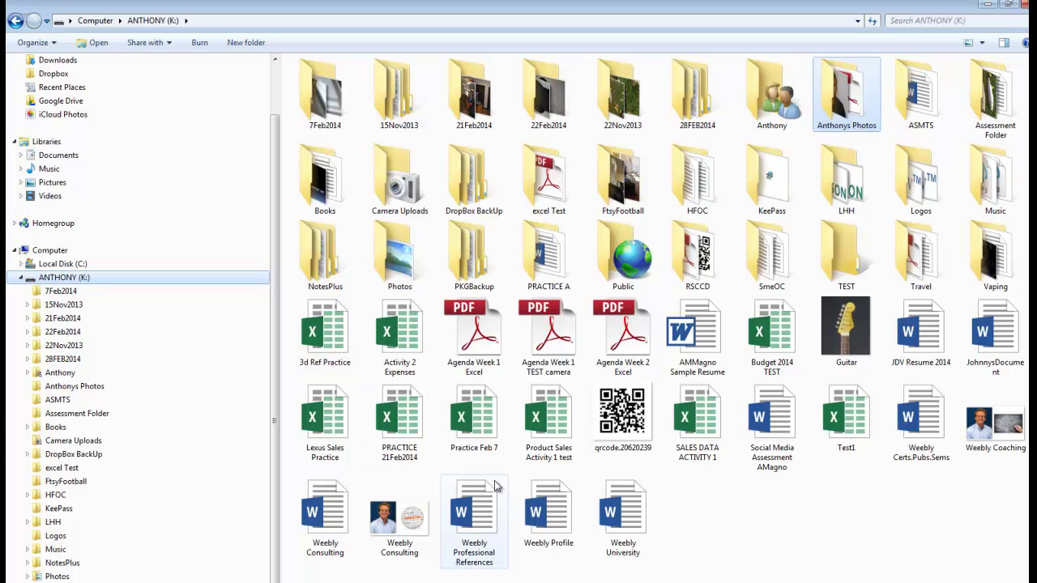
Move the non-adjacent files 3d Ref Practice, Agenda Week 2 Excel and Guitar together into the TEST folder.
{"action": "left_click", "coordinate": [340, 347]}
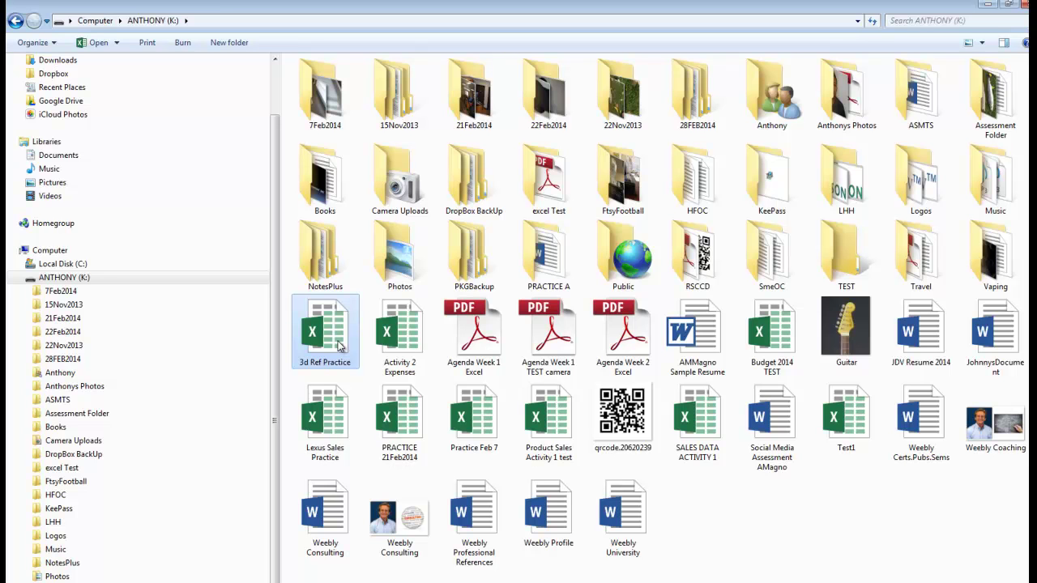
{"action": "left_click", "coordinate": [621, 351], "text": "ctrl"}
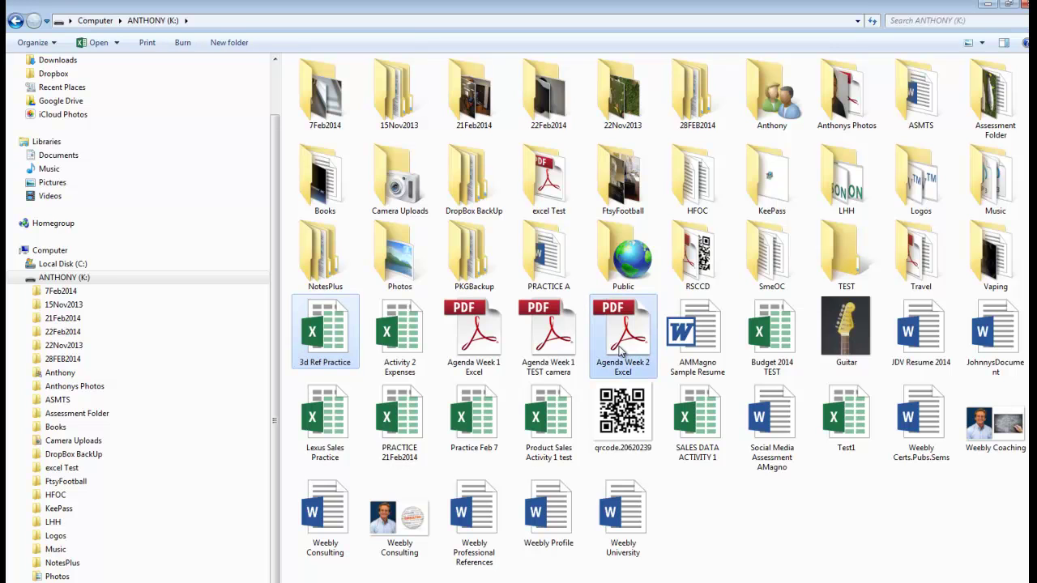
{"action": "left_click", "coordinate": [849, 333], "text": "ctrl"}
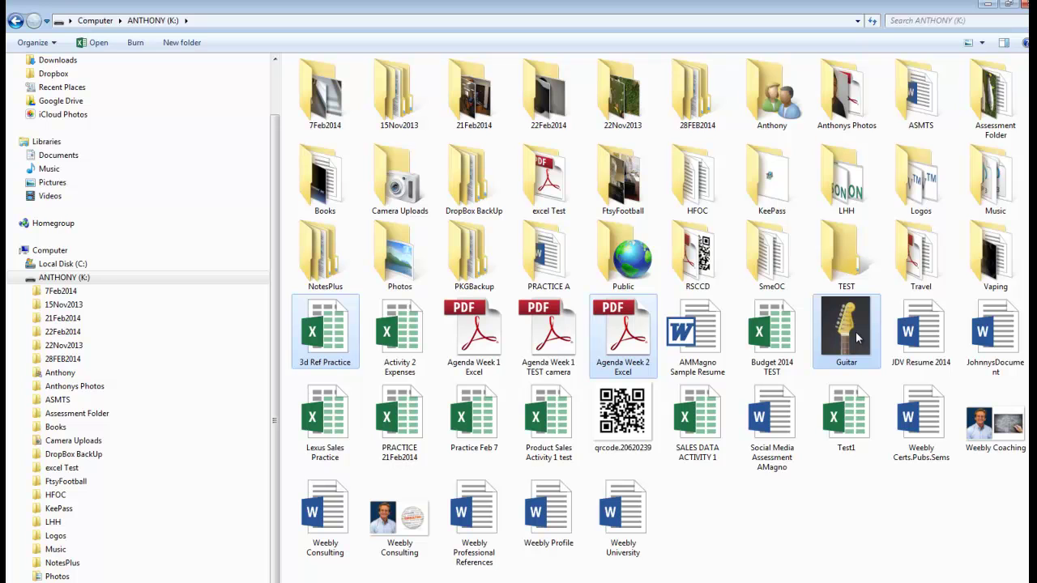
{"action": "left_click_drag", "start_coordinate": [855, 331], "coordinate": [843, 265]}
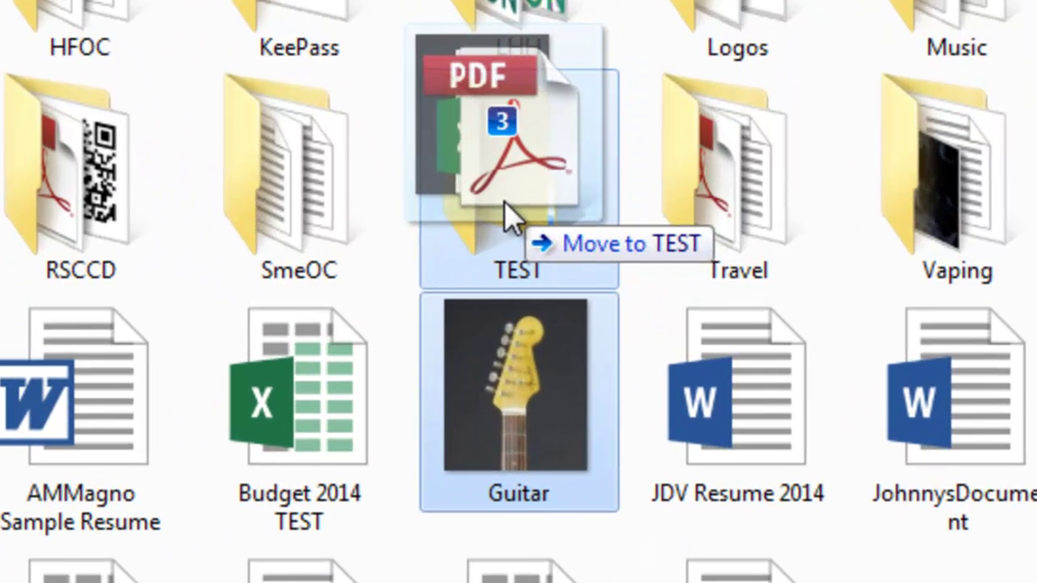
{"action": "left_click_drag", "start_coordinate": [504, 201], "coordinate": [504, 201]}
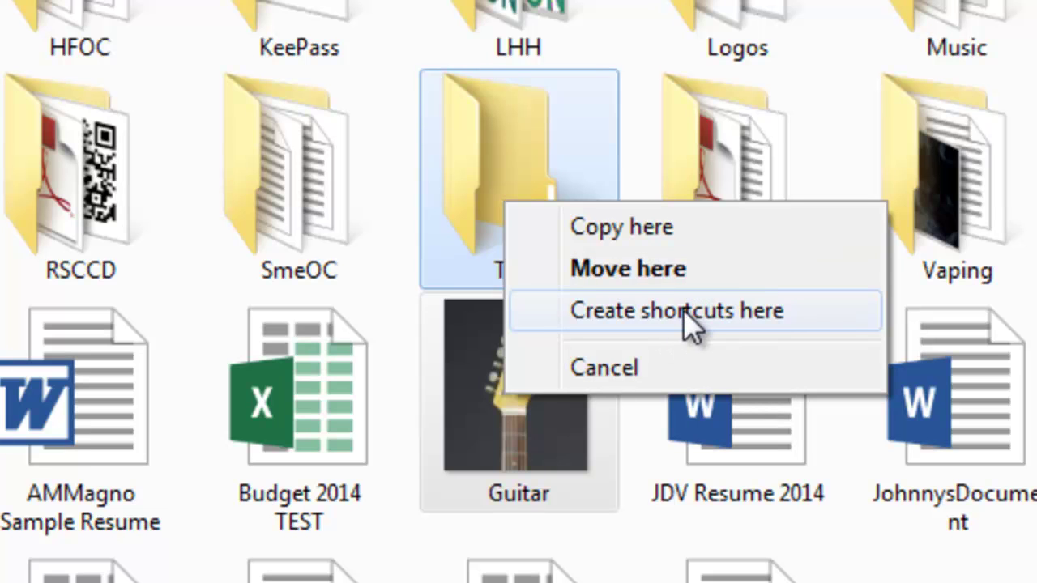
{"action": "left_click", "coordinate": [626, 272]}
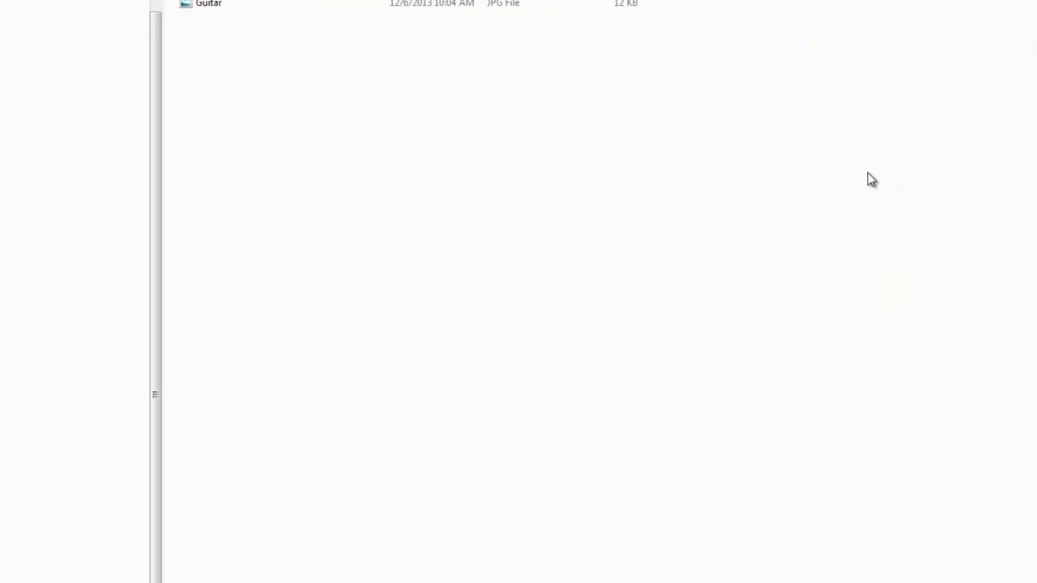
Check the moved files in the TEST folder by selecting them all, and return to the K: drive.
{"action": "left_click_drag", "start_coordinate": [185, 296], "coordinate": [106, 138]}
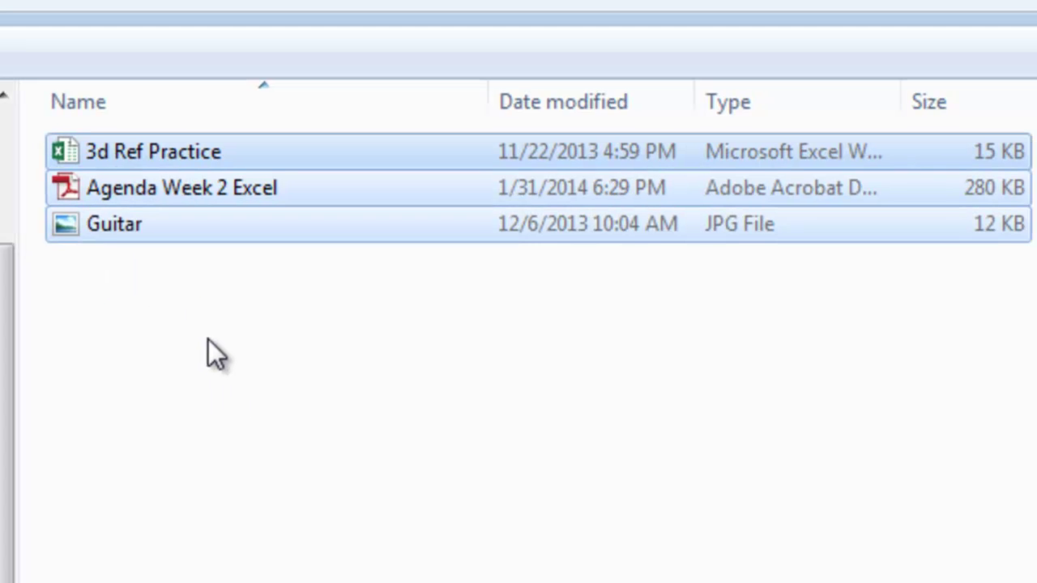
{"action": "left_click", "coordinate": [208, 352]}
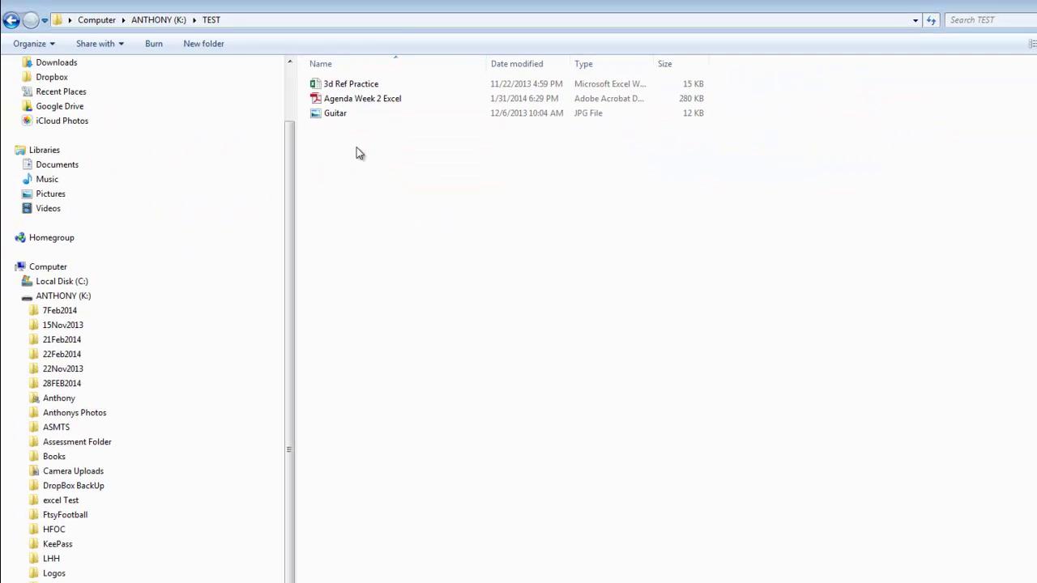
{"action": "left_click", "coordinate": [169, 20]}
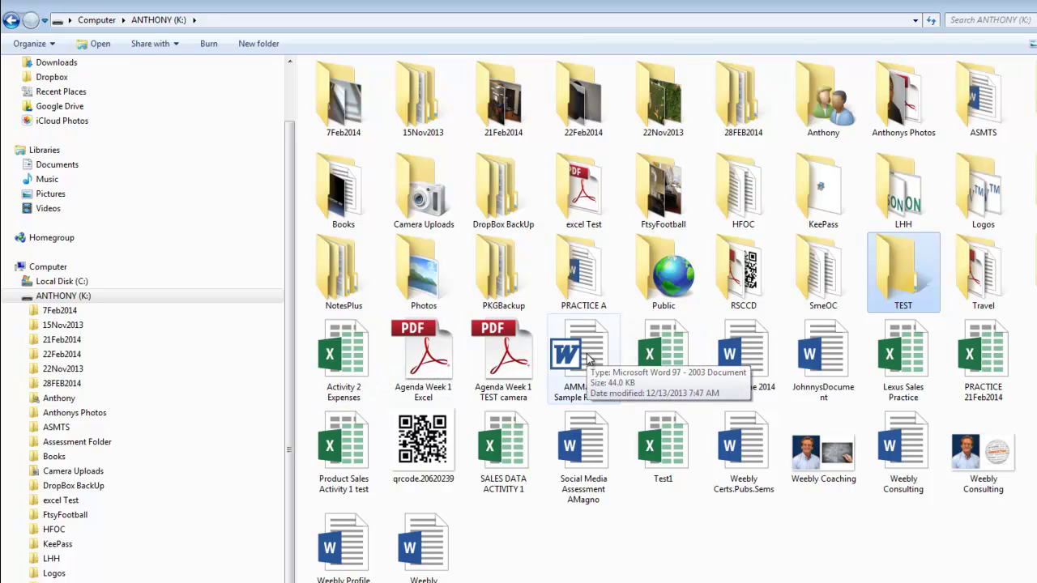
Copy the four consecutive files from Activity 2 Expenses through the sample resume into the TEST folder.
{"action": "left_click", "coordinate": [339, 369]}
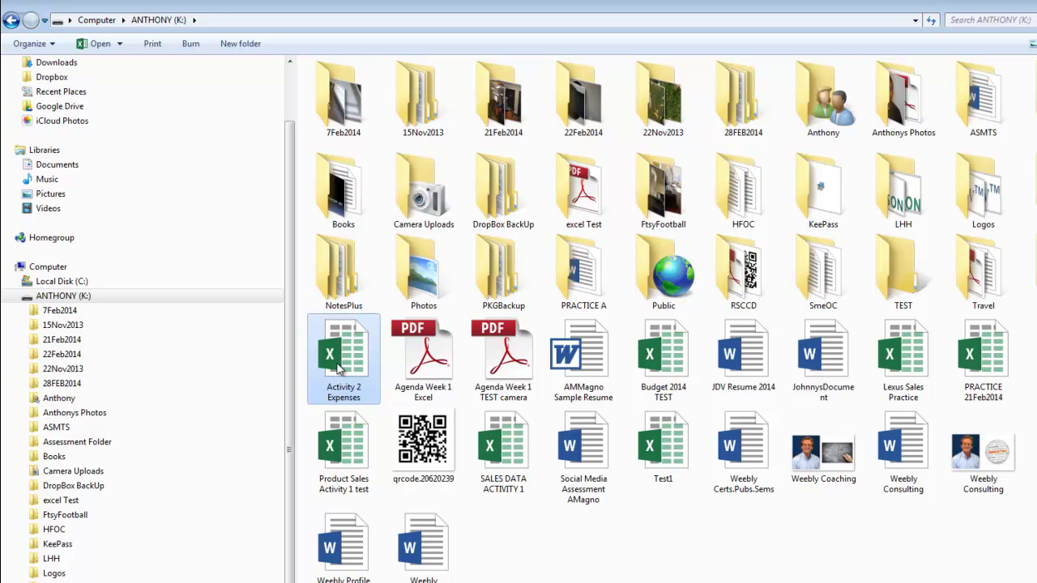
{"action": "left_click", "coordinate": [596, 359], "text": "shift"}
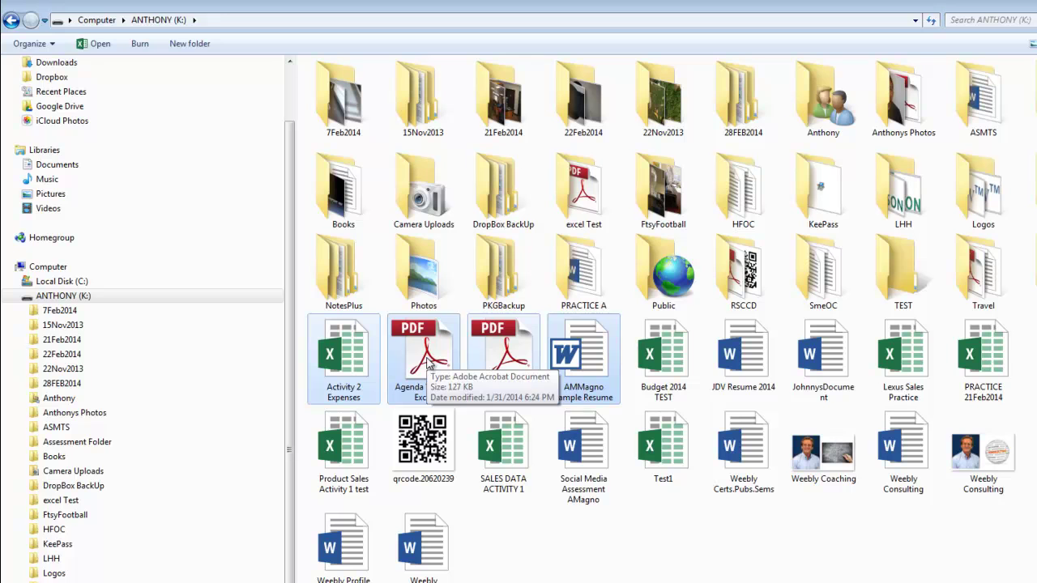
{"action": "left_click_drag", "start_coordinate": [428, 365], "coordinate": [899, 288]}
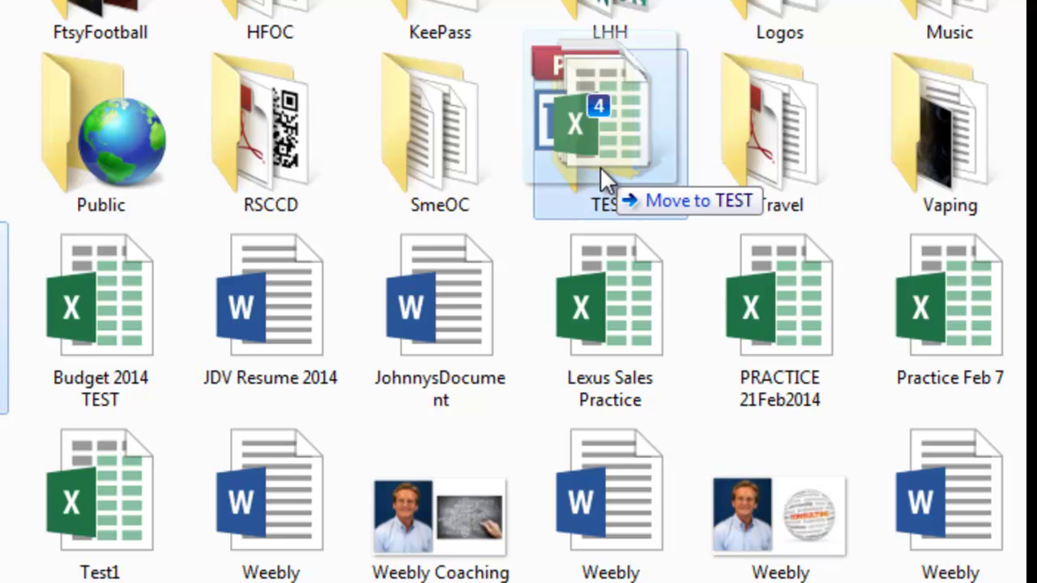
{"action": "left_click_drag", "start_coordinate": [601, 168], "coordinate": [601, 167]}
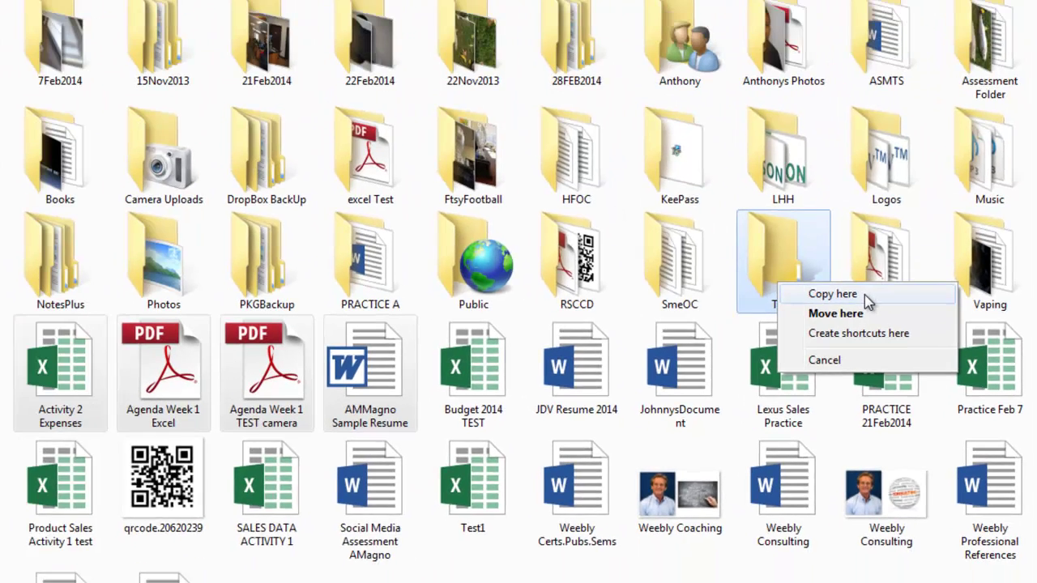
{"action": "left_click", "coordinate": [733, 187]}
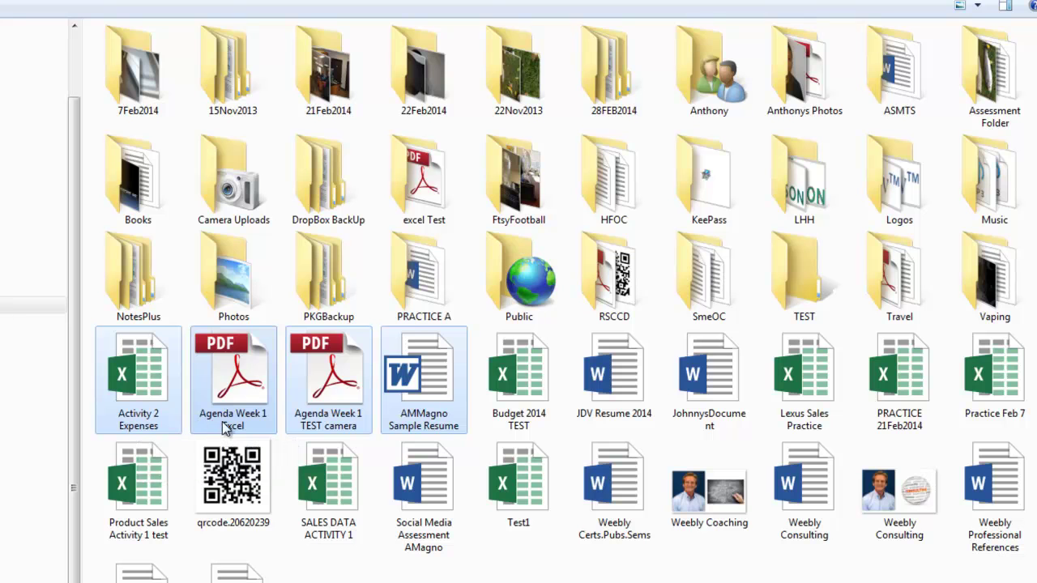
Open the TEST folder to check the copied files, and return to the K: drive.
{"action": "left_click", "coordinate": [799, 283]}
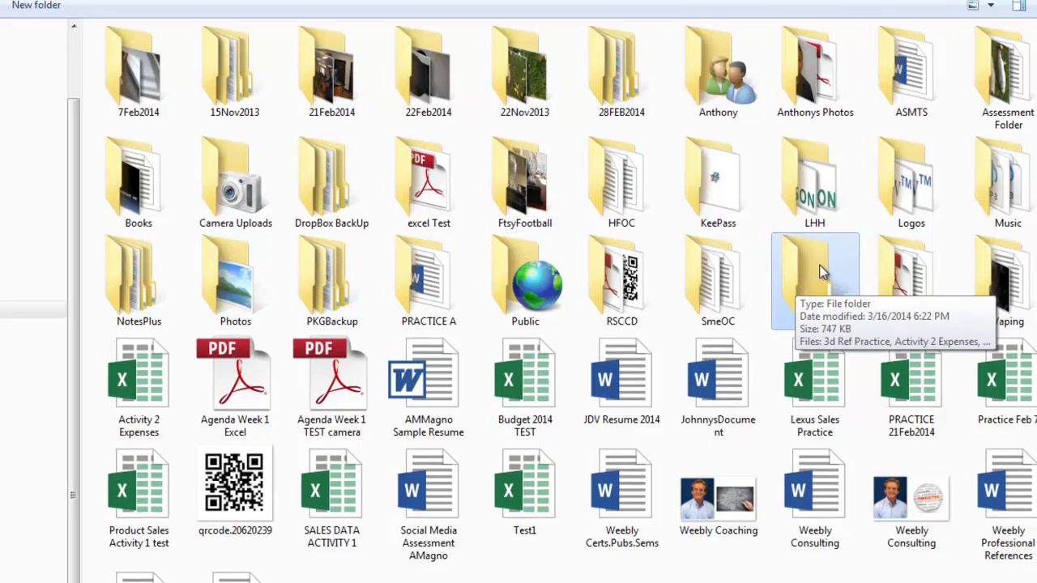
{"action": "double_click", "coordinate": [809, 261]}
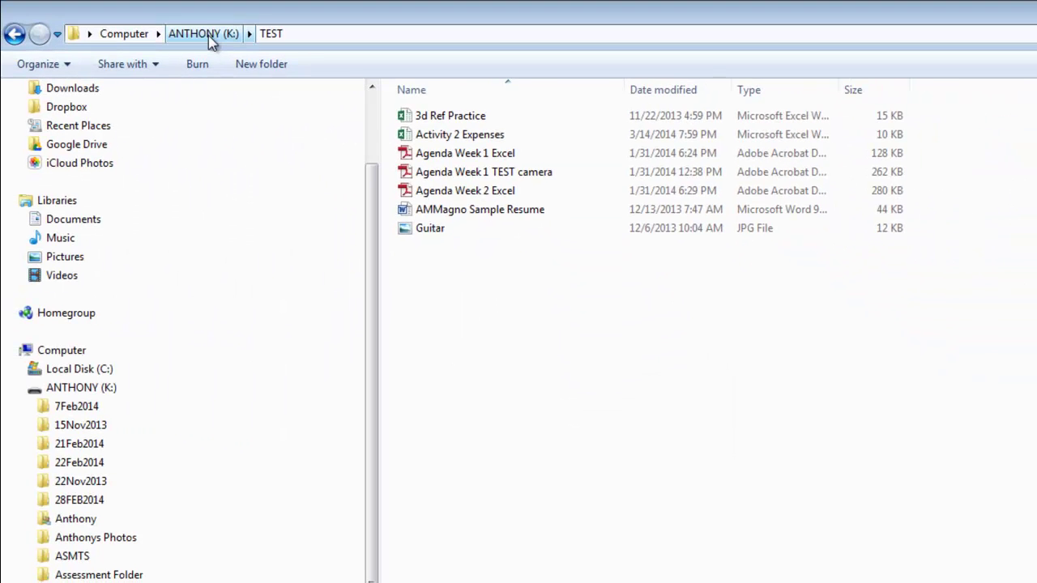
{"action": "left_click", "coordinate": [209, 38]}
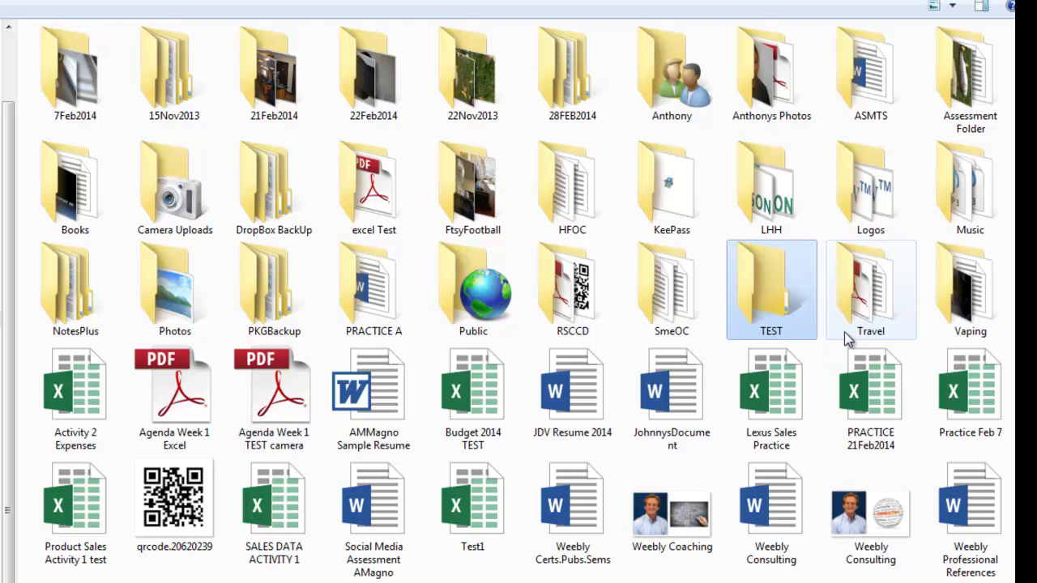
Permanently delete the four original files from Activity 2 Expenses through the sample resume from the K: drive.
{"action": "left_click", "coordinate": [98, 413]}
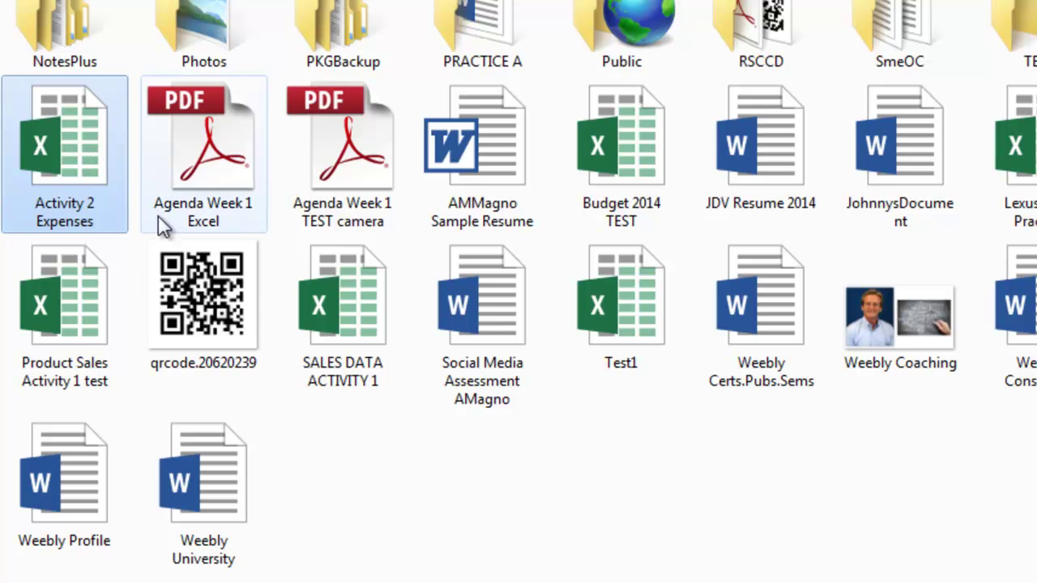
{"action": "left_click", "coordinate": [490, 194], "text": "shift"}
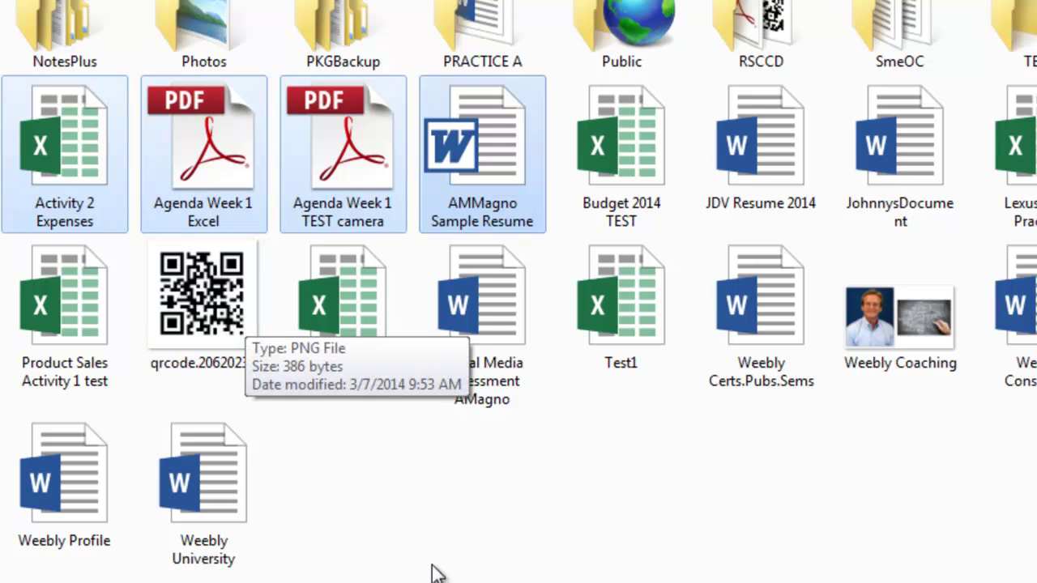
{"action": "right_click", "coordinate": [224, 141]}
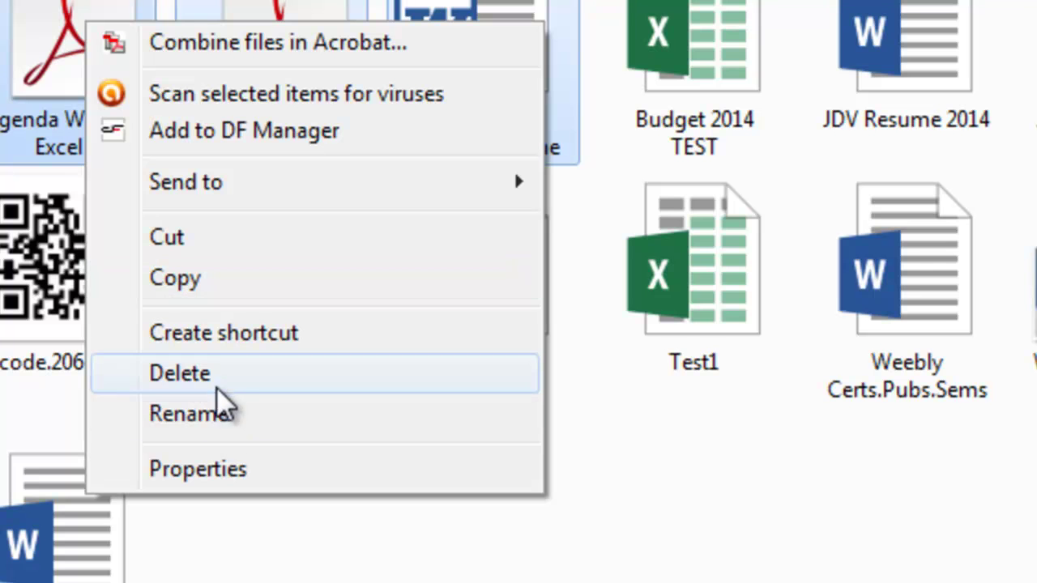
{"action": "left_click", "coordinate": [219, 381]}
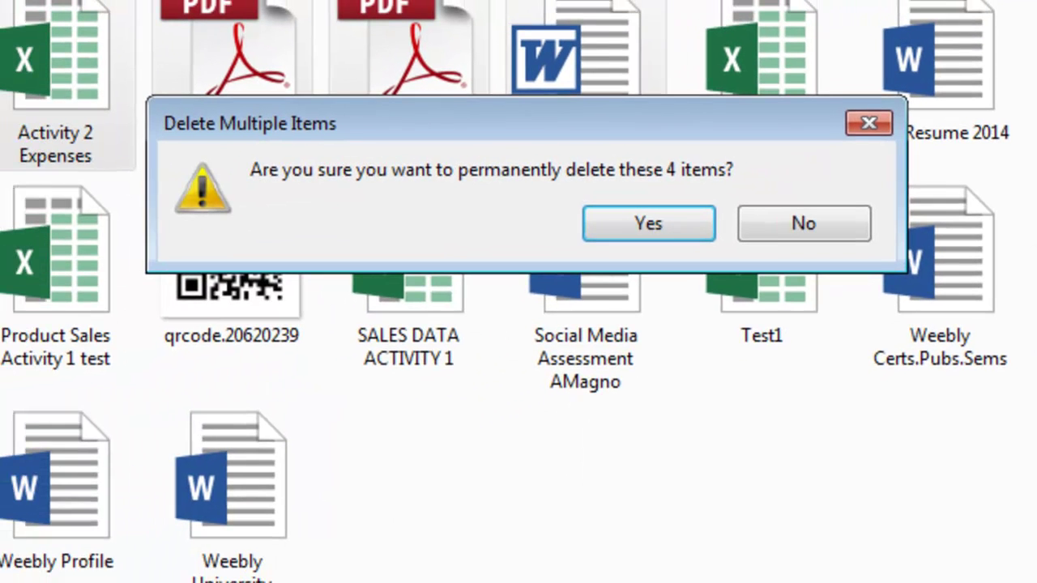
{"action": "left_click_drag", "start_coordinate": [487, 126], "coordinate": [619, 432]}
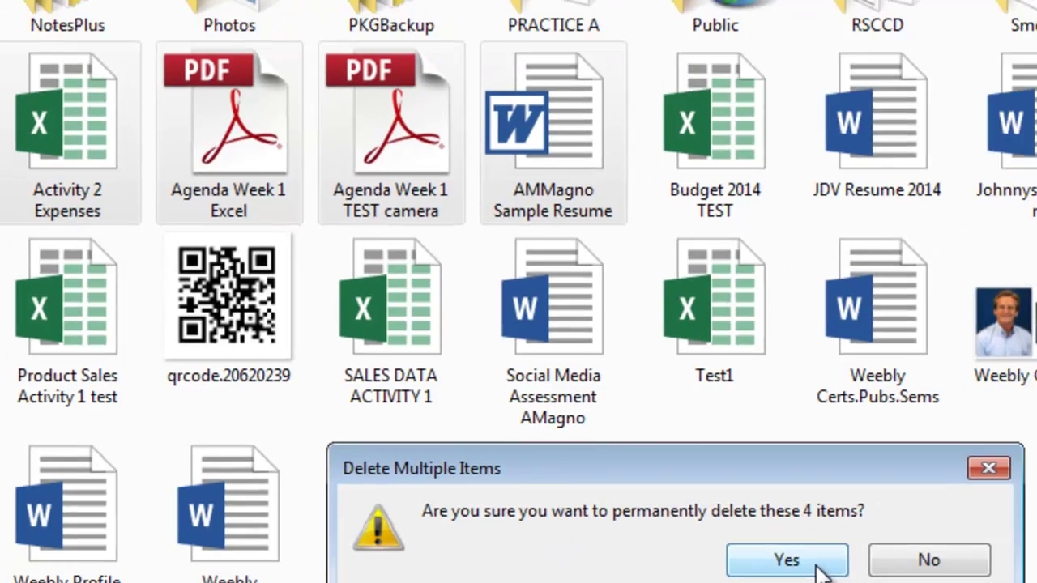
{"action": "left_click", "coordinate": [906, 538]}
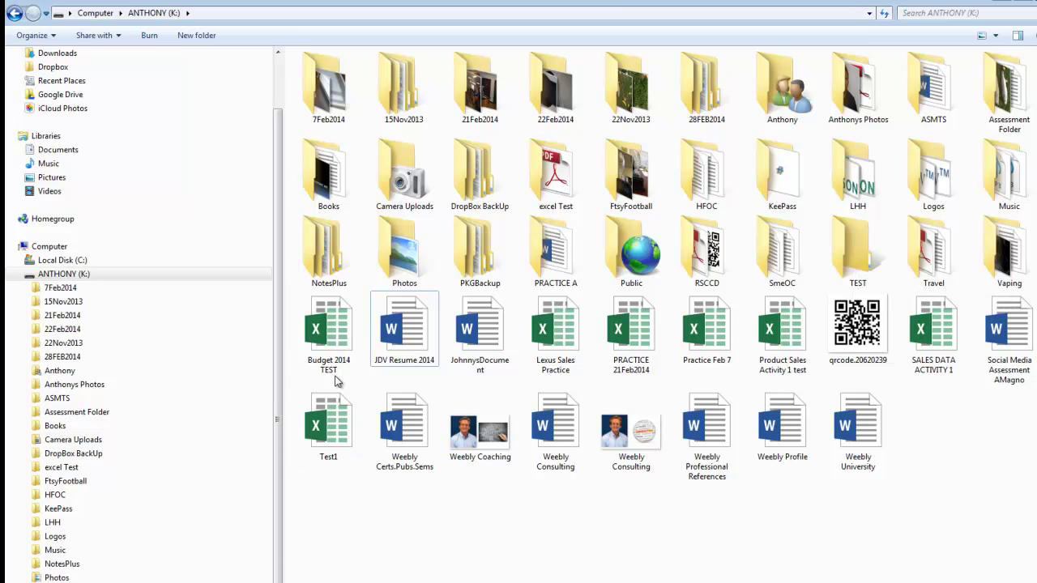
Move all remaining loose files on the K: drive, from Budget 2014 TEST through Weebly University, into the TEST folder.
{"action": "left_click", "coordinate": [331, 332]}
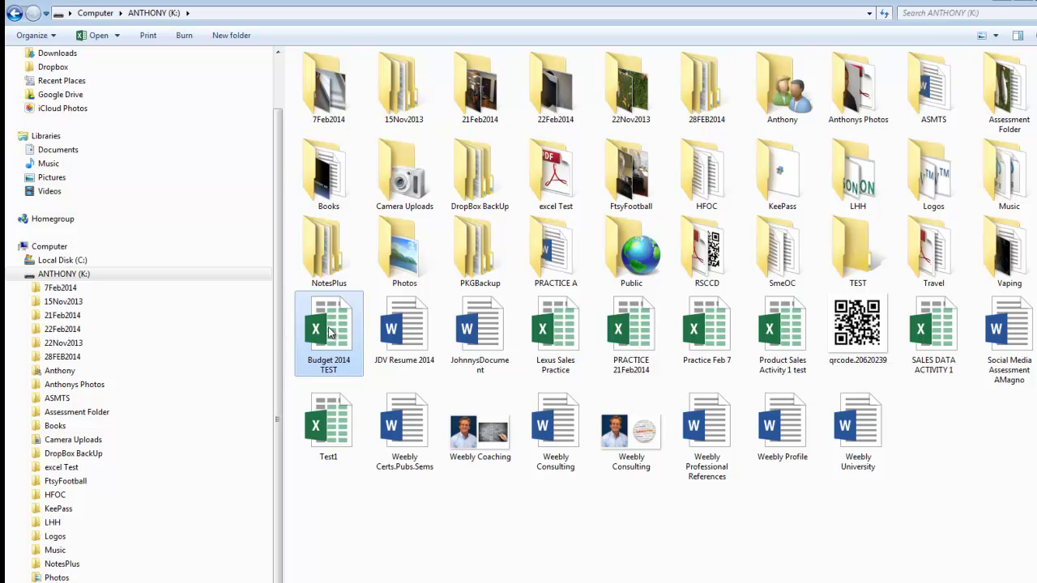
{"action": "left_click", "coordinate": [867, 427], "text": "shift"}
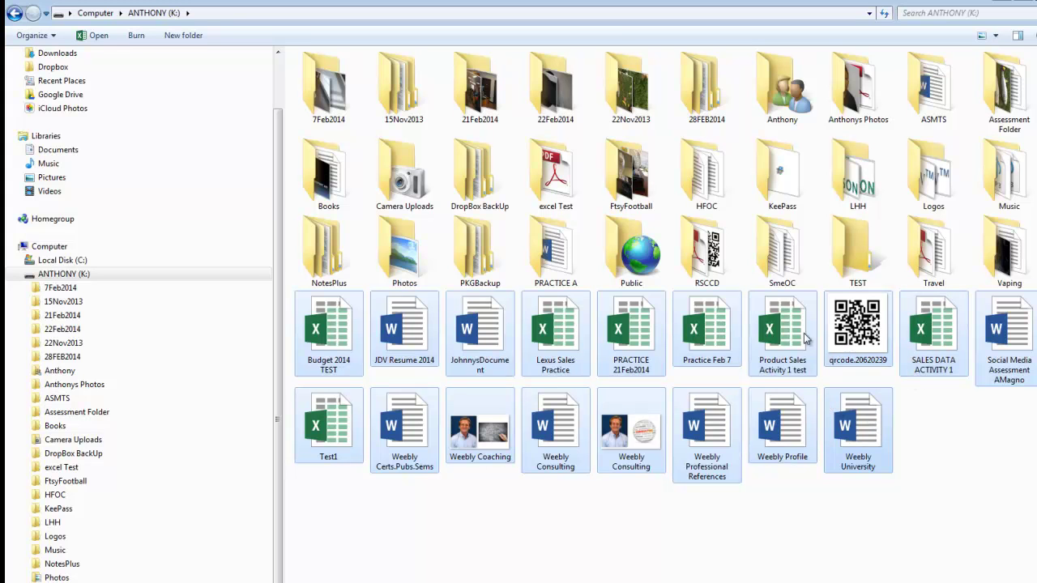
{"action": "left_click_drag", "start_coordinate": [712, 343], "coordinate": [856, 260]}
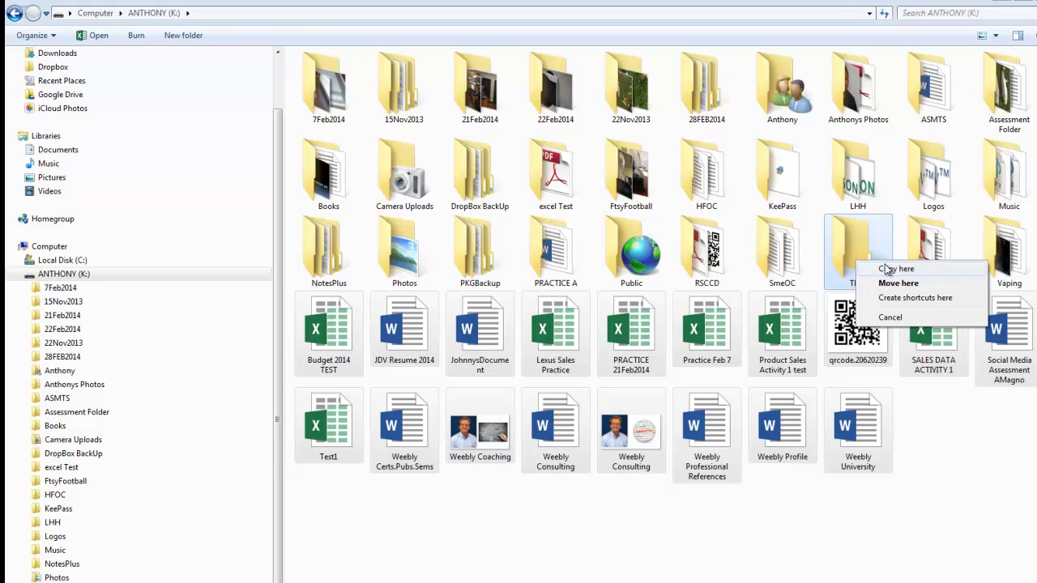
{"action": "left_click", "coordinate": [939, 284]}
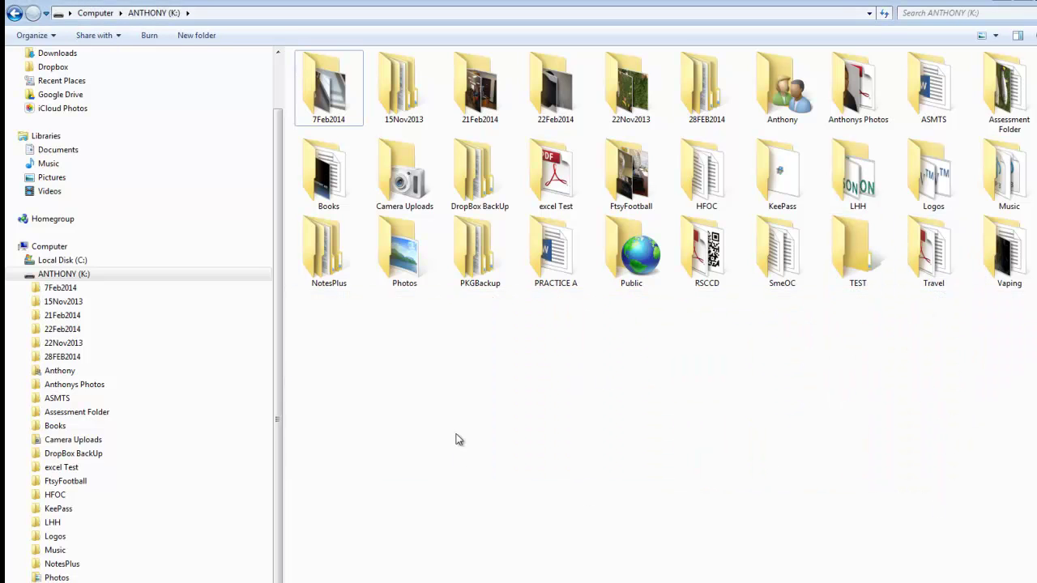
Open the TEST folder and change its view to Medium Icons, and finally to Large Icons.
{"action": "double_click", "coordinate": [853, 247]}
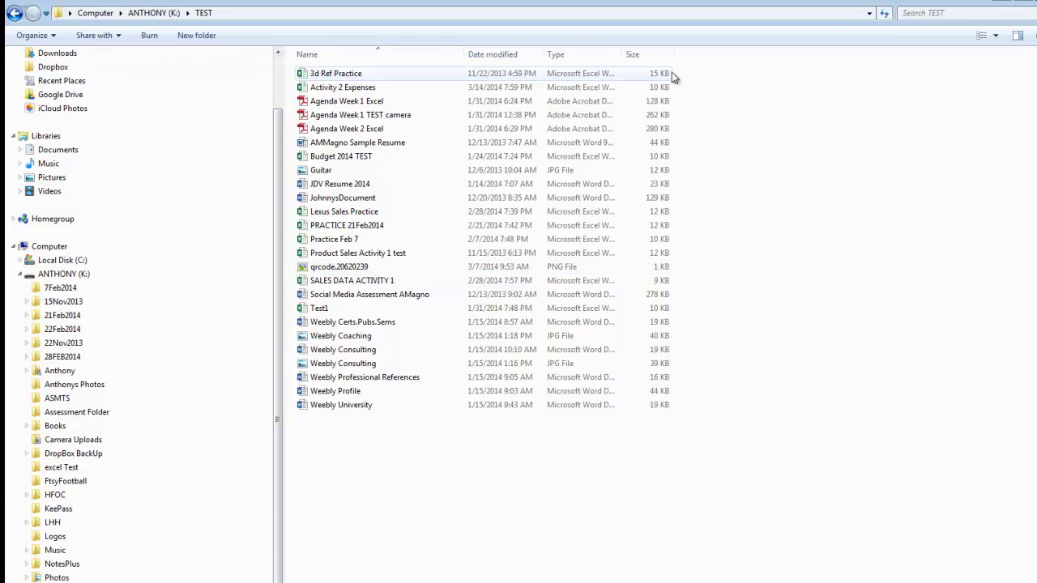
{"action": "left_click", "coordinate": [995, 35]}
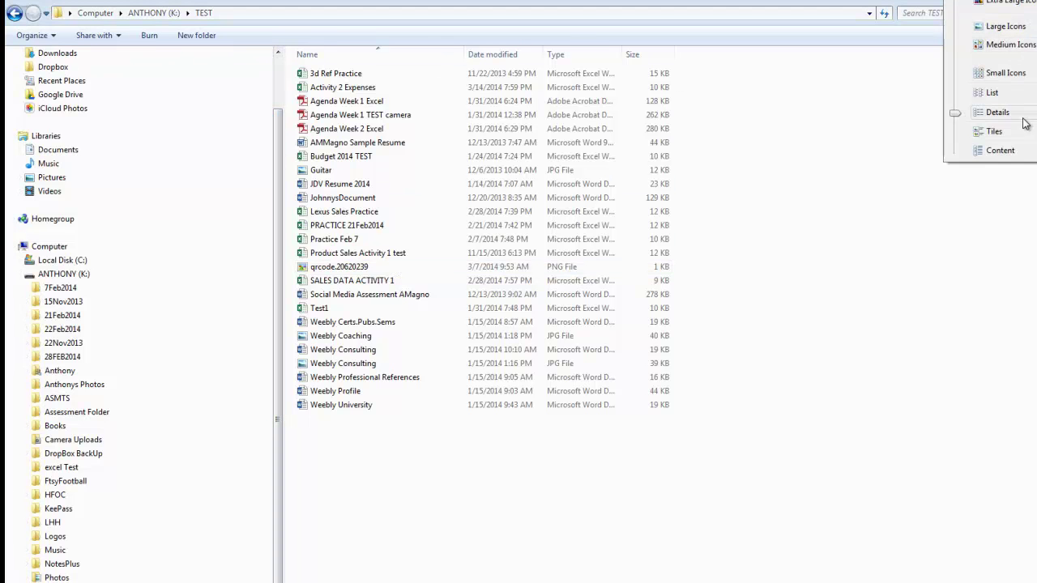
{"action": "left_click", "coordinate": [1019, 46]}
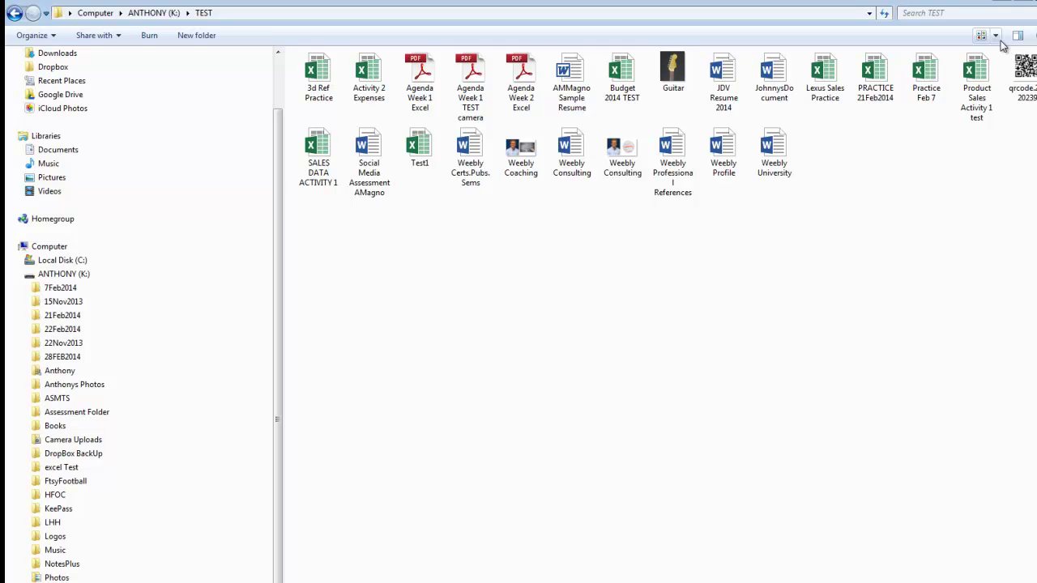
{"action": "left_click", "coordinate": [996, 36]}
{"action": "left_click", "coordinate": [1000, 26]}
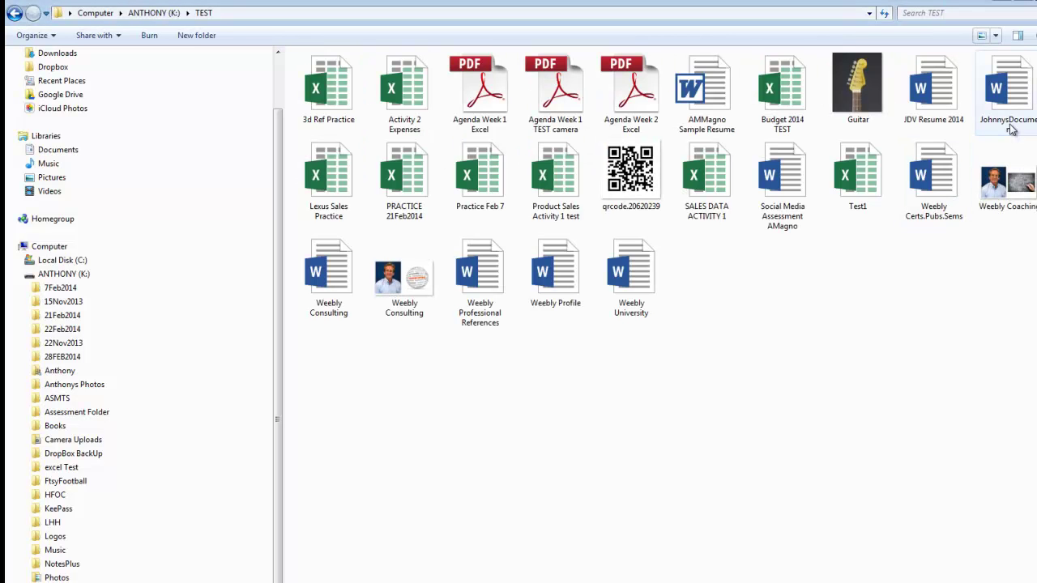
Show the TEST folder's files in Details view and widen the Type column to fit the file type names.
{"action": "left_click", "coordinate": [996, 35]}
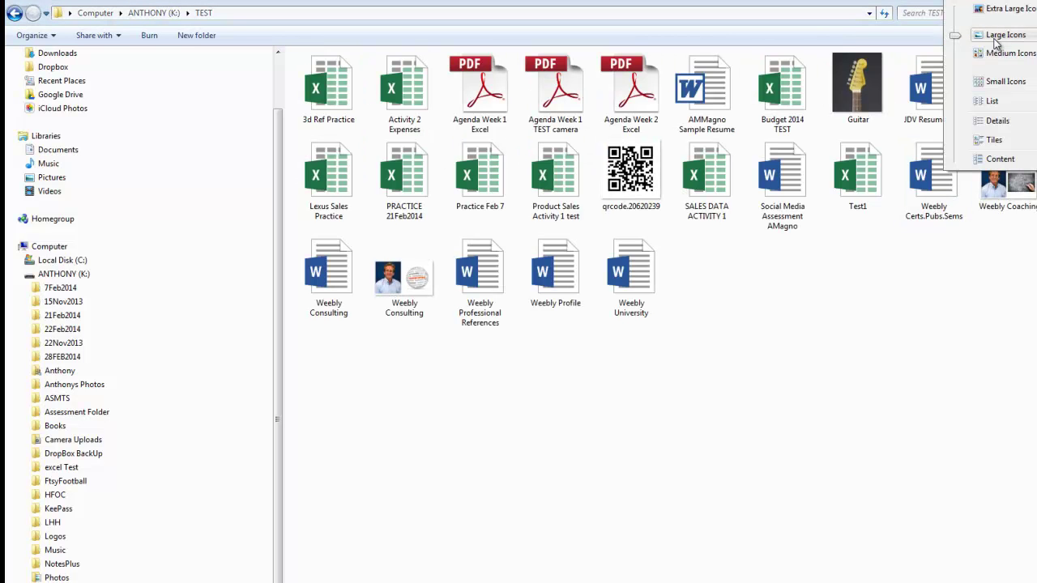
{"action": "left_click", "coordinate": [993, 122]}
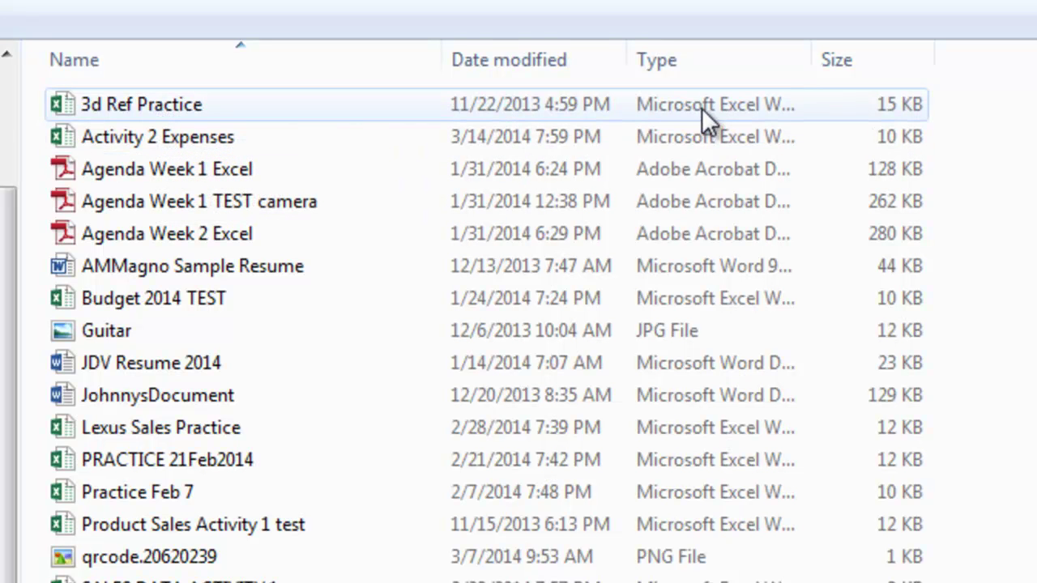
{"action": "left_click_drag", "start_coordinate": [813, 53], "coordinate": [887, 51]}
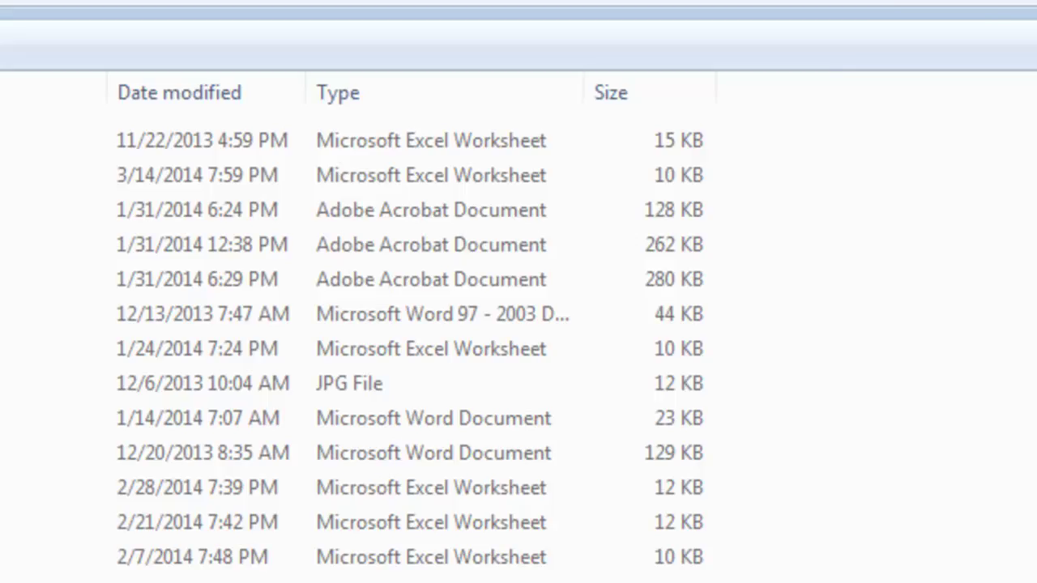
{"action": "left_click", "coordinate": [1029, 18]}
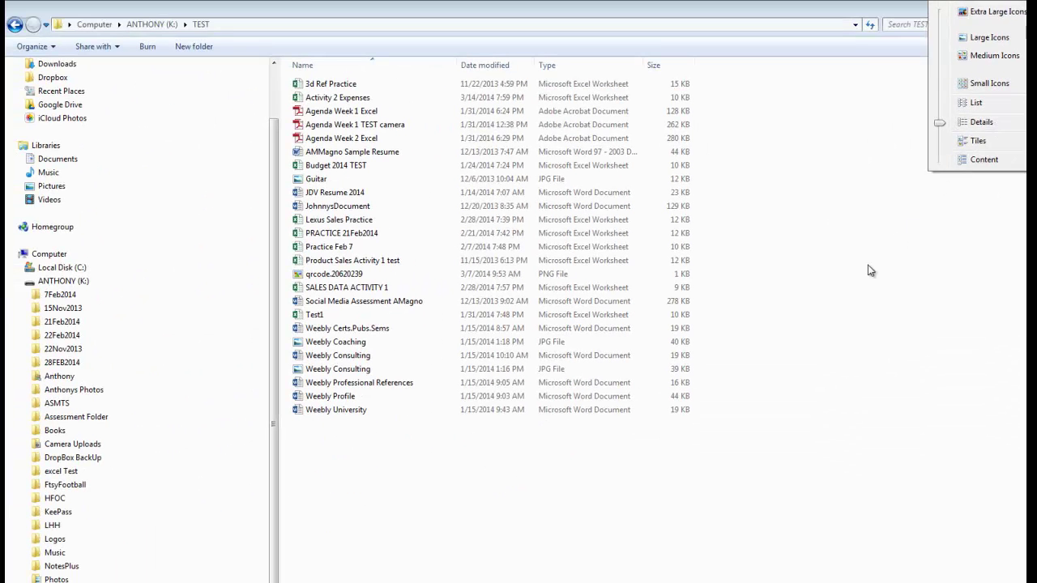
{"action": "left_click", "coordinate": [871, 270]}
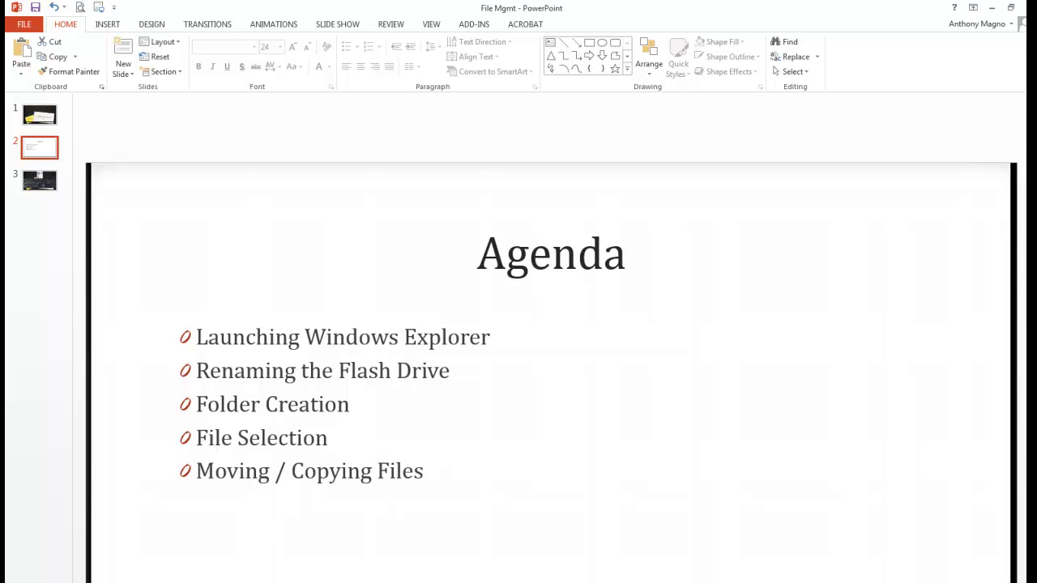
Switch to the File Mgmt presentation in PowerPoint and advance from the Agenda slide to the next slide.
{"action": "key", "text": "Page_Down"}
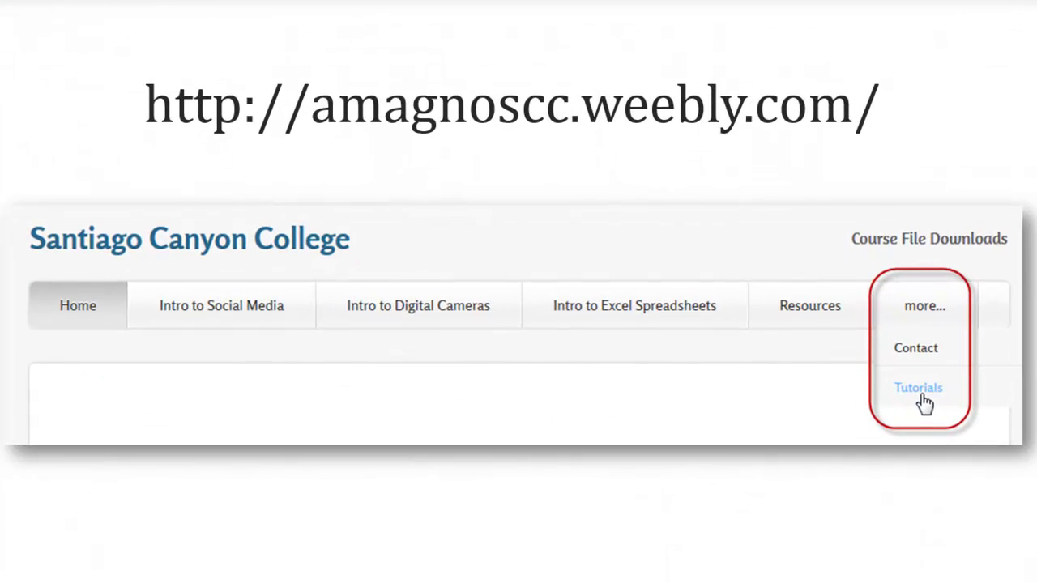